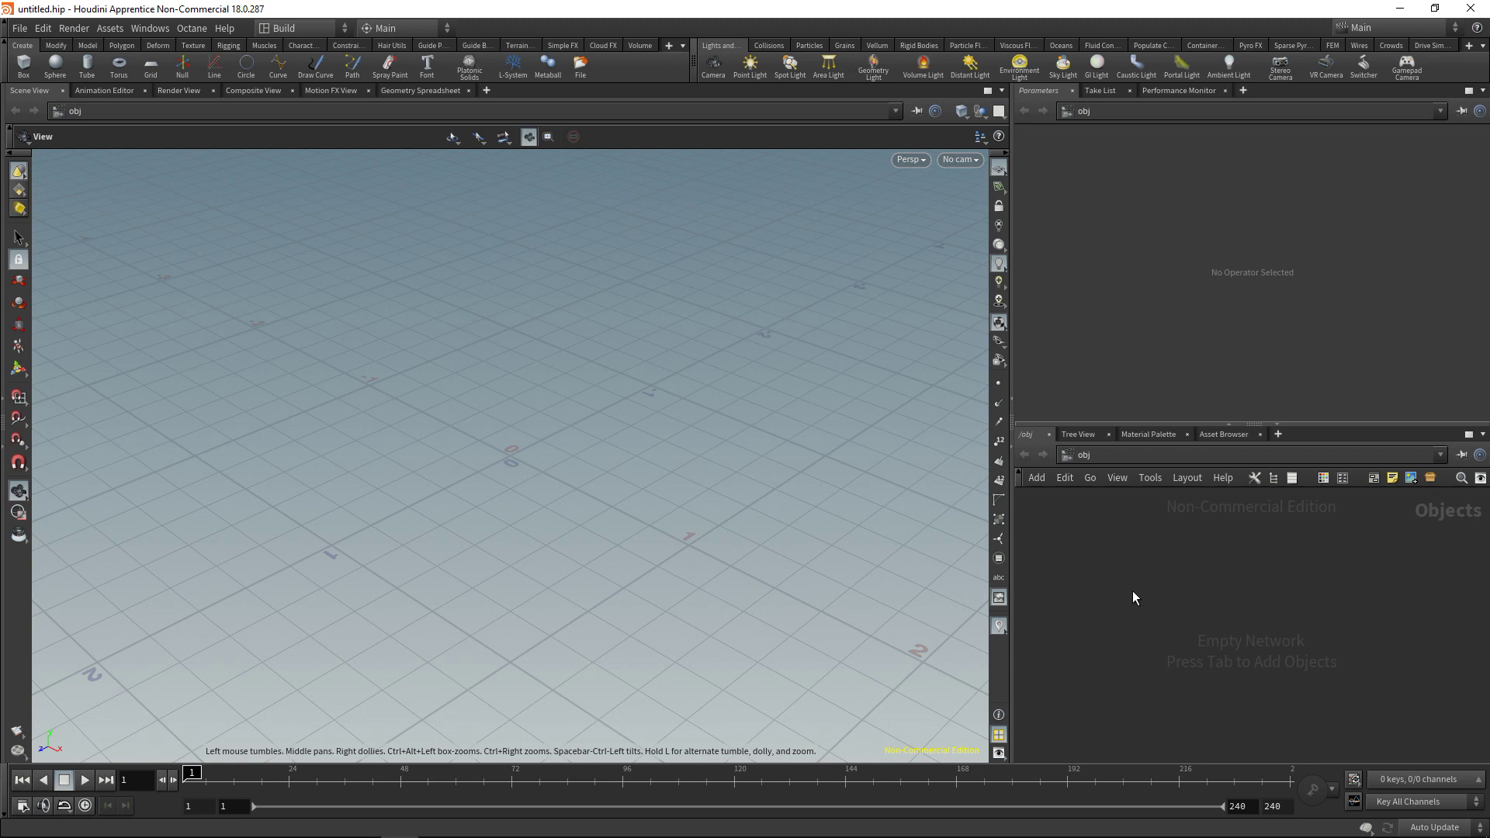
# Place a new Geometry object node, geo1, in the obj network
pyautogui.press('Tab')
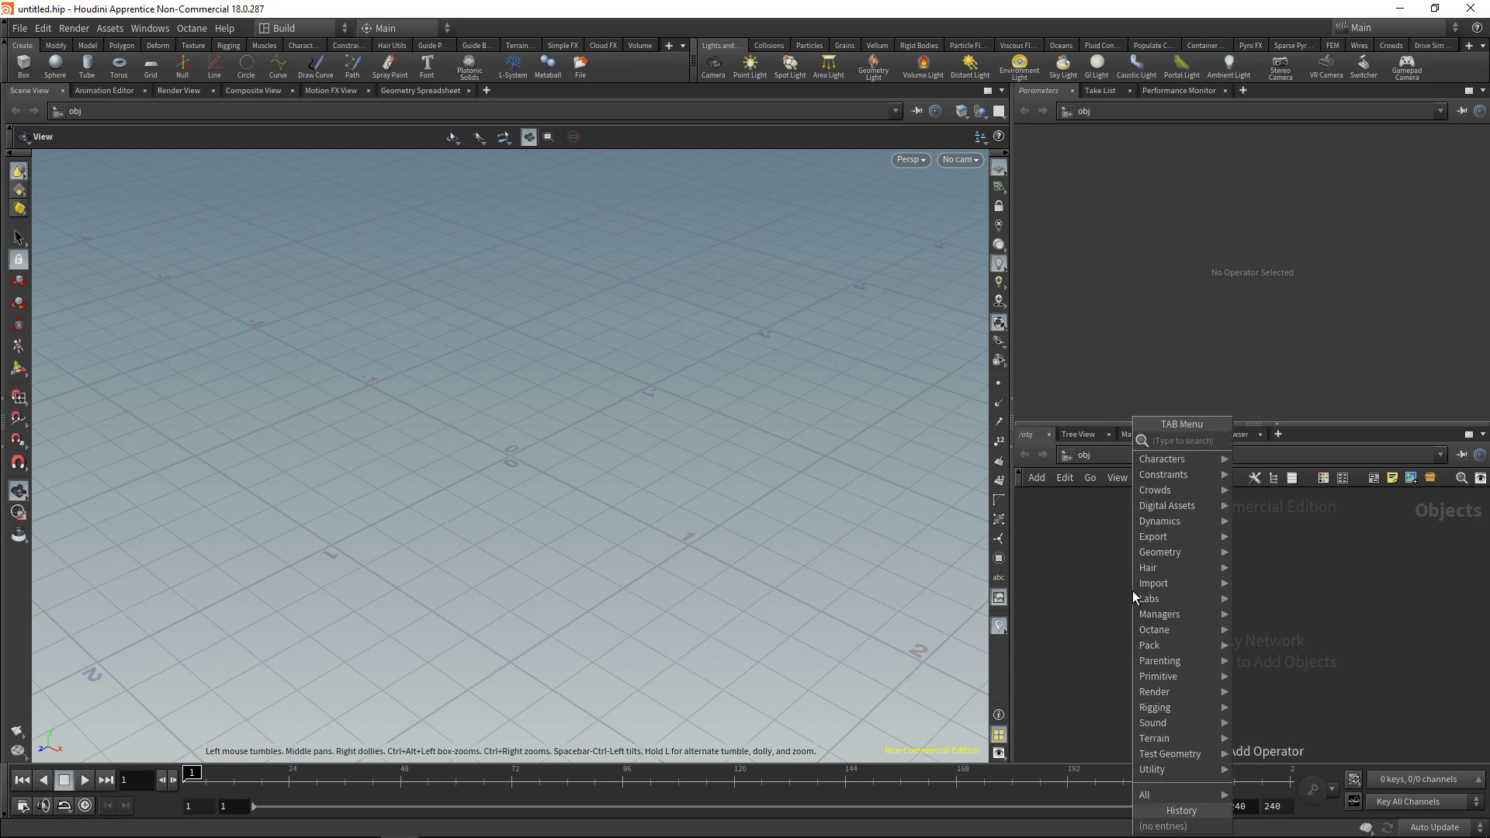
pyautogui.moveTo(1194, 554)
pyautogui.write('test')
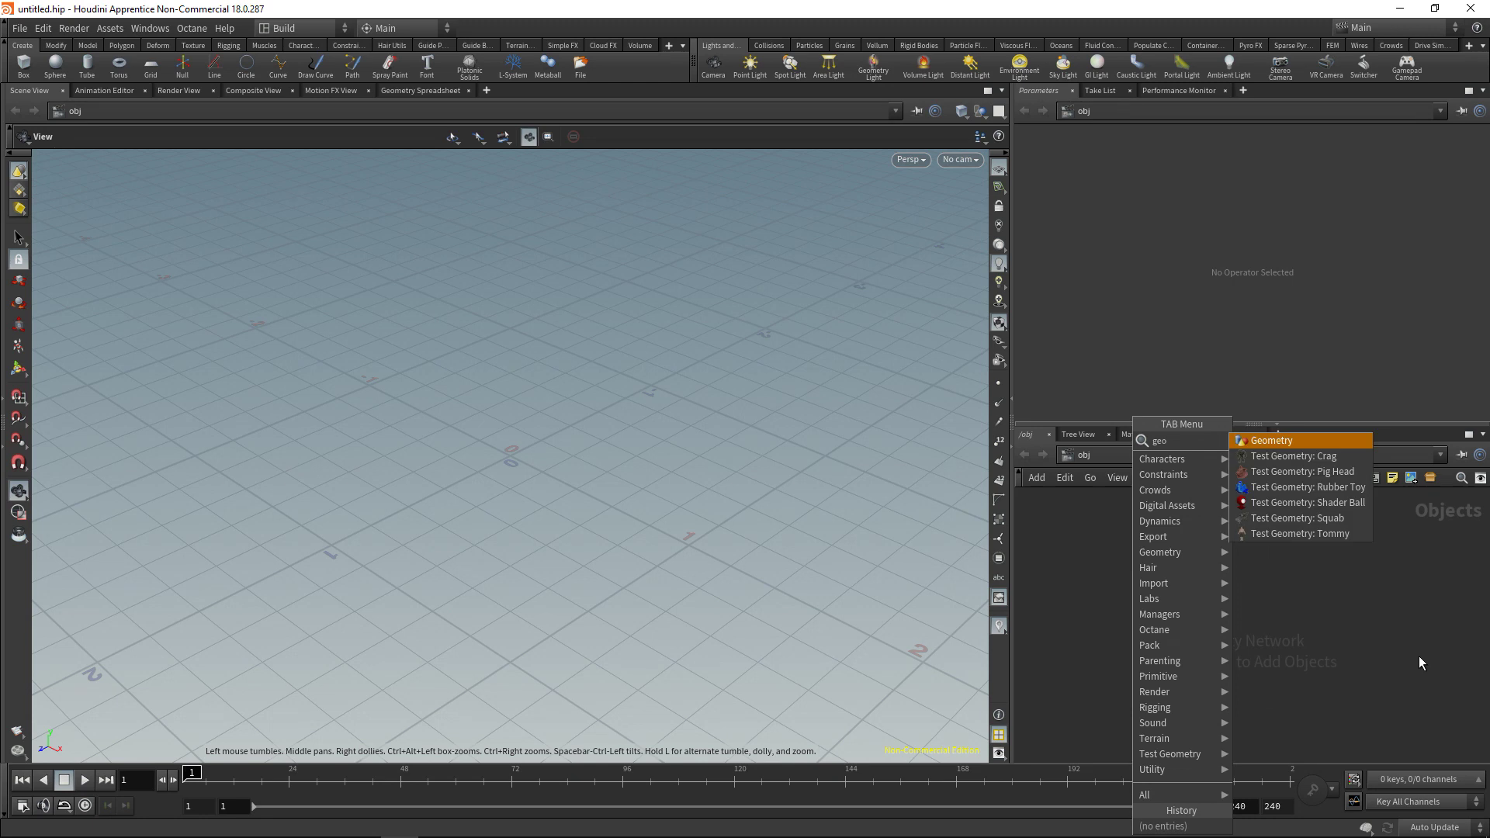
pyautogui.press('Return')
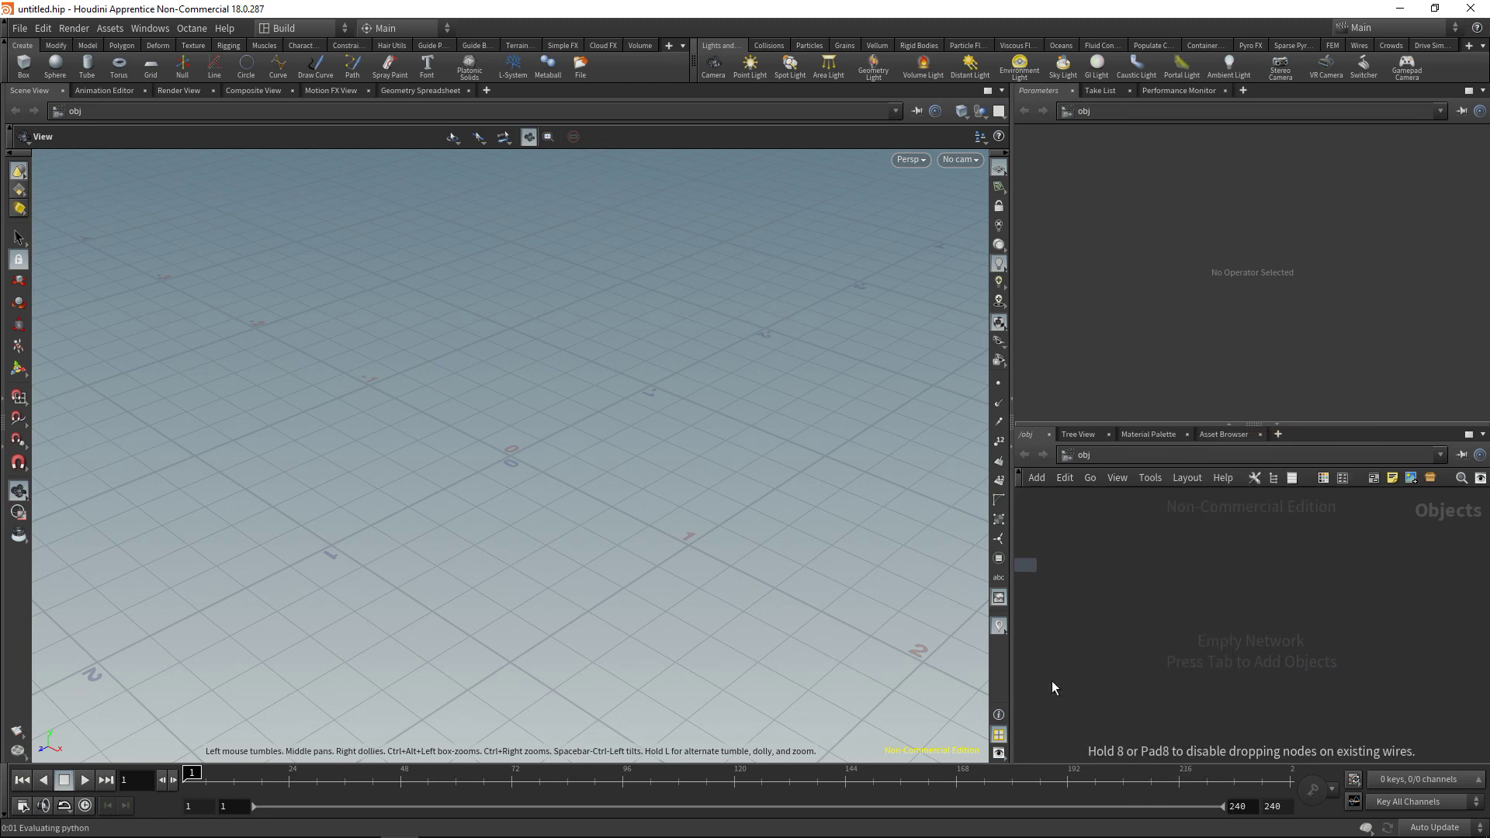
pyautogui.click(1166, 587)
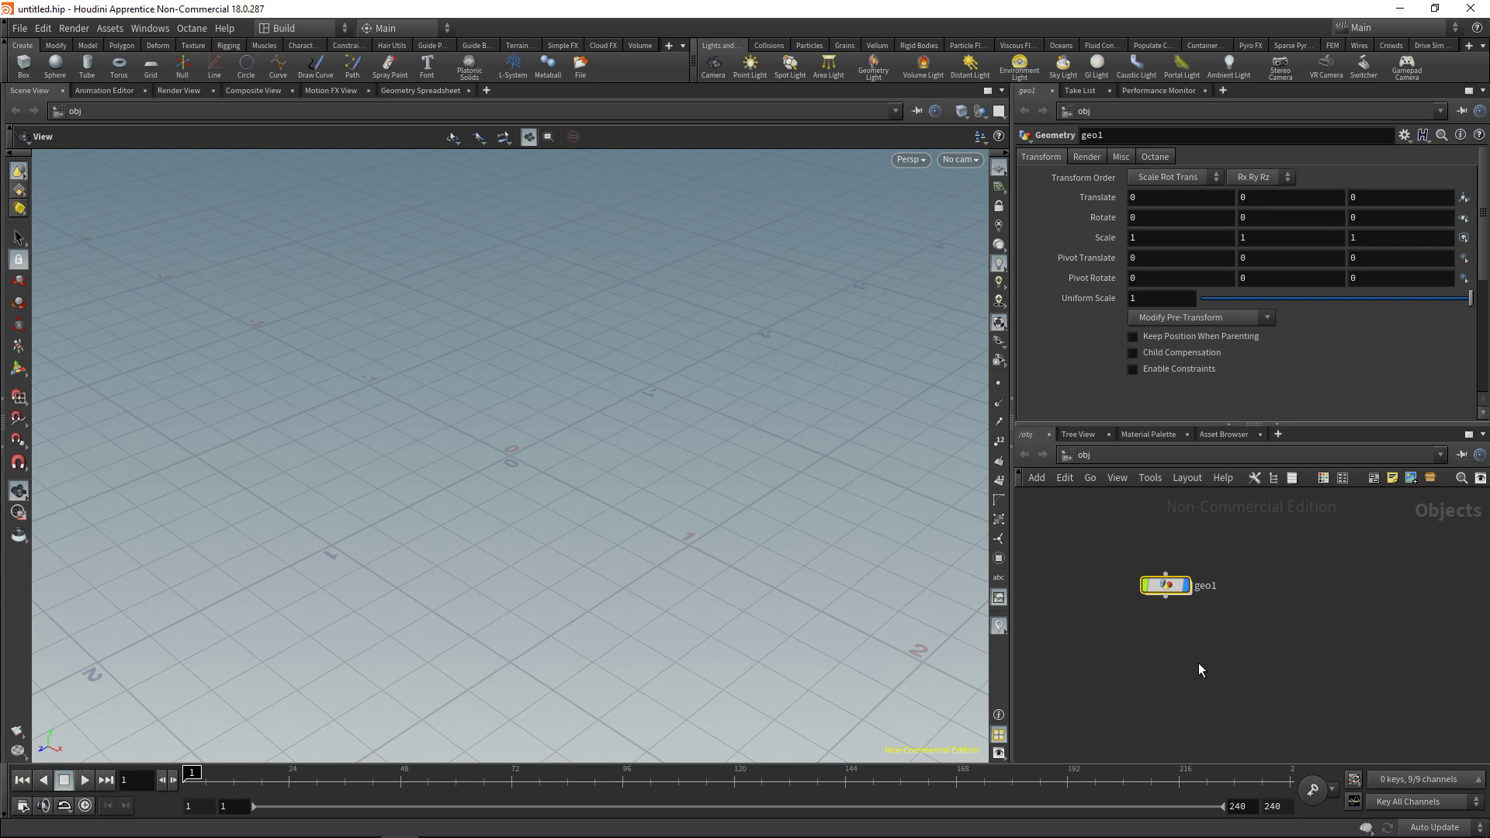
# Inside geo1, add a Sphere node, sphere1, to the network
pyautogui.press('i')
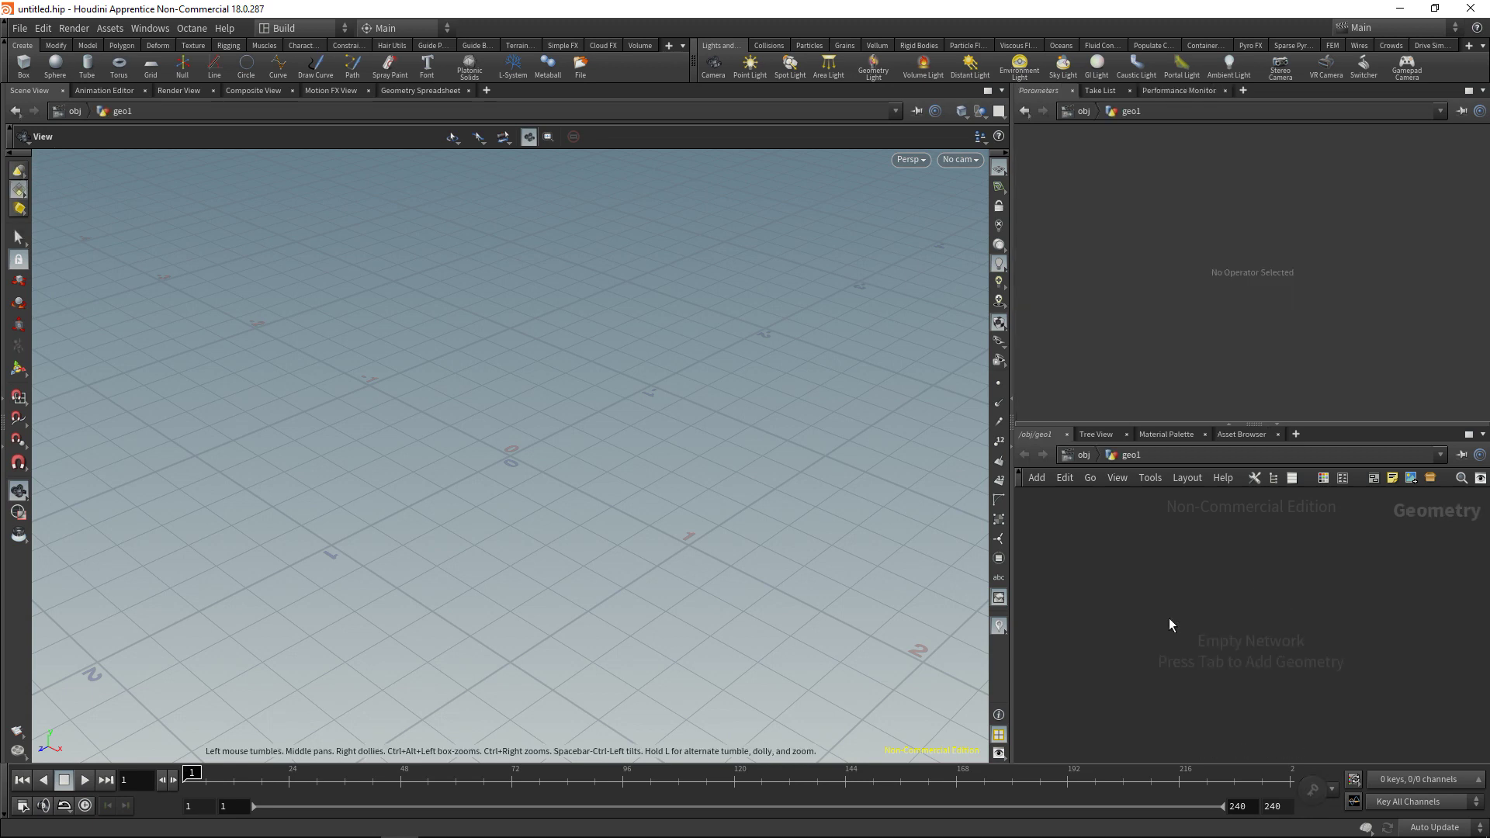
pyautogui.press('Tab')
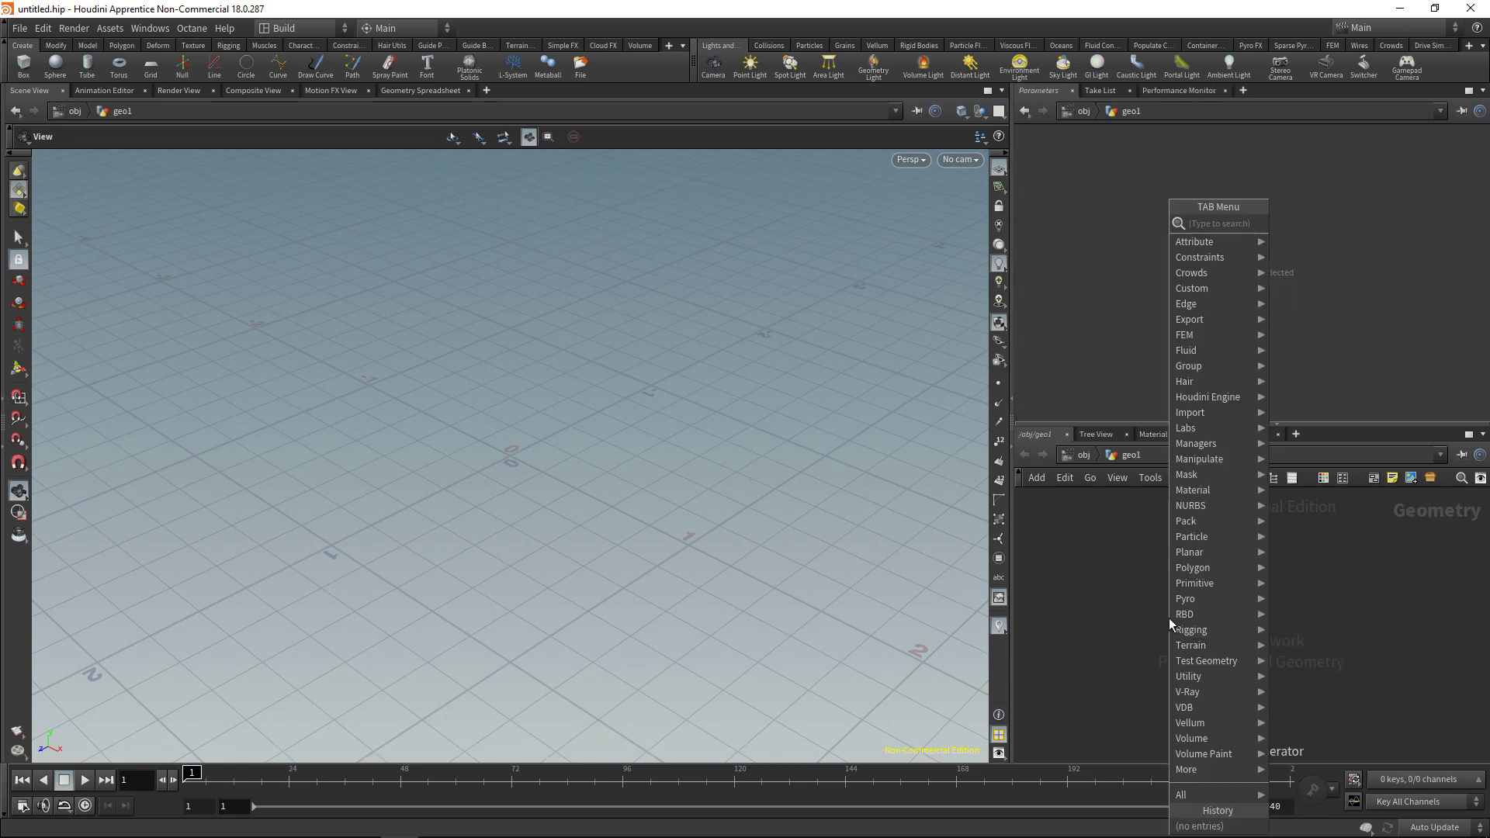
pyautogui.write('box')
pyautogui.press('Return')
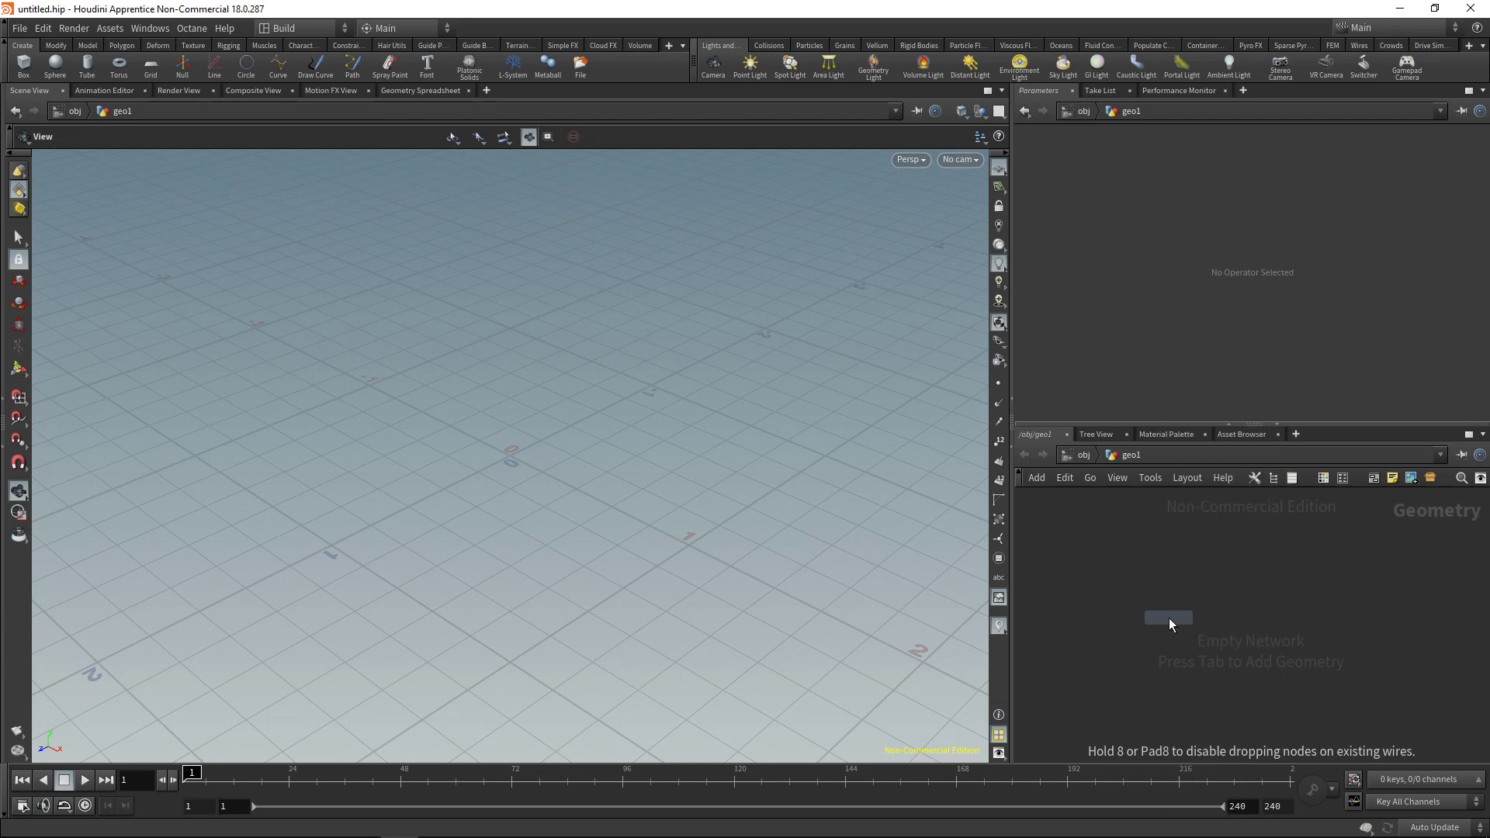
pyautogui.click(1169, 618)
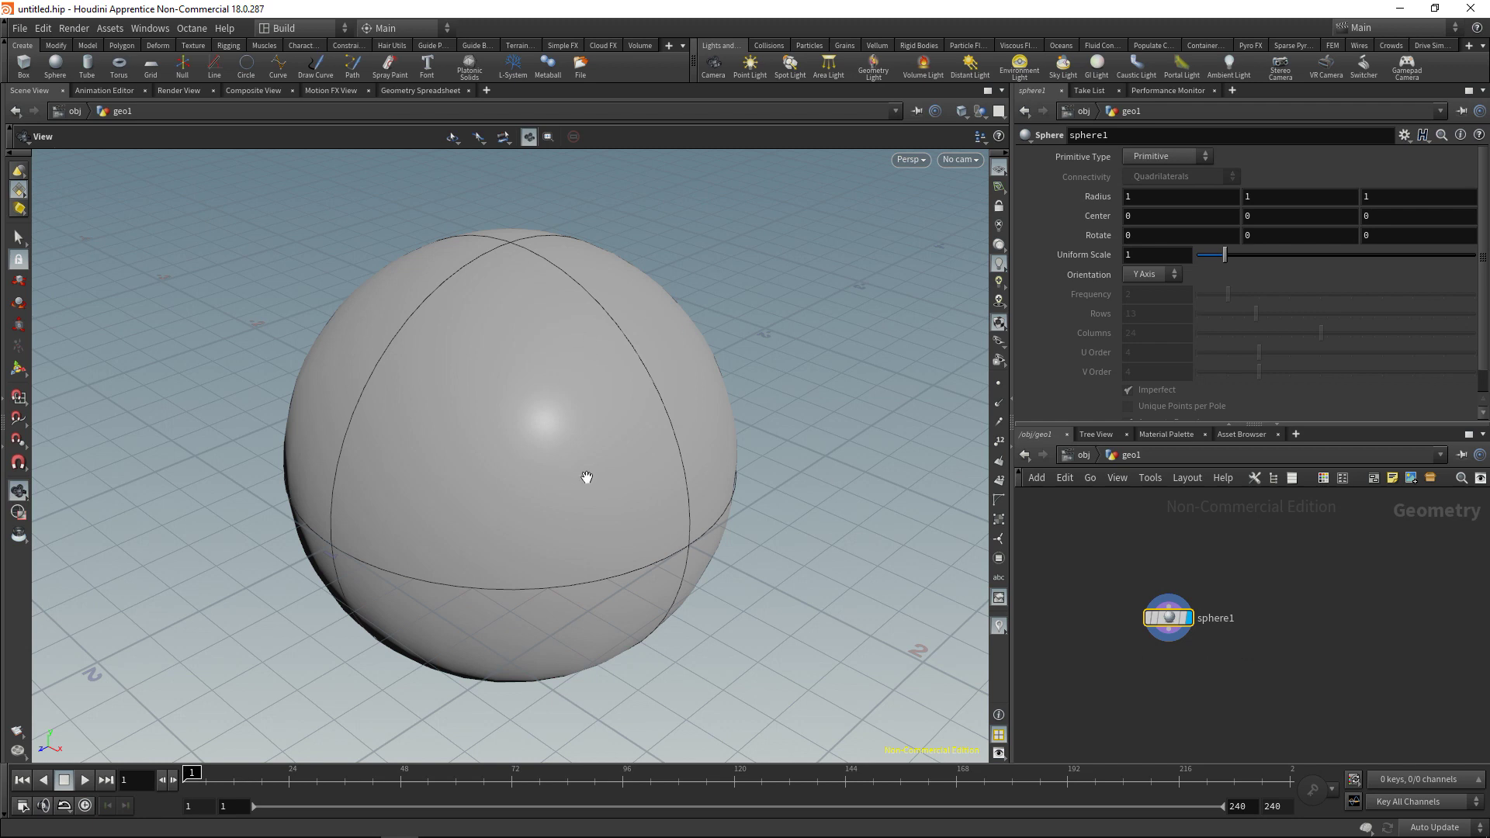
# Set sphere1's Primitive Type to Polygon and its Frequency to 8
pyautogui.click(1178, 159)
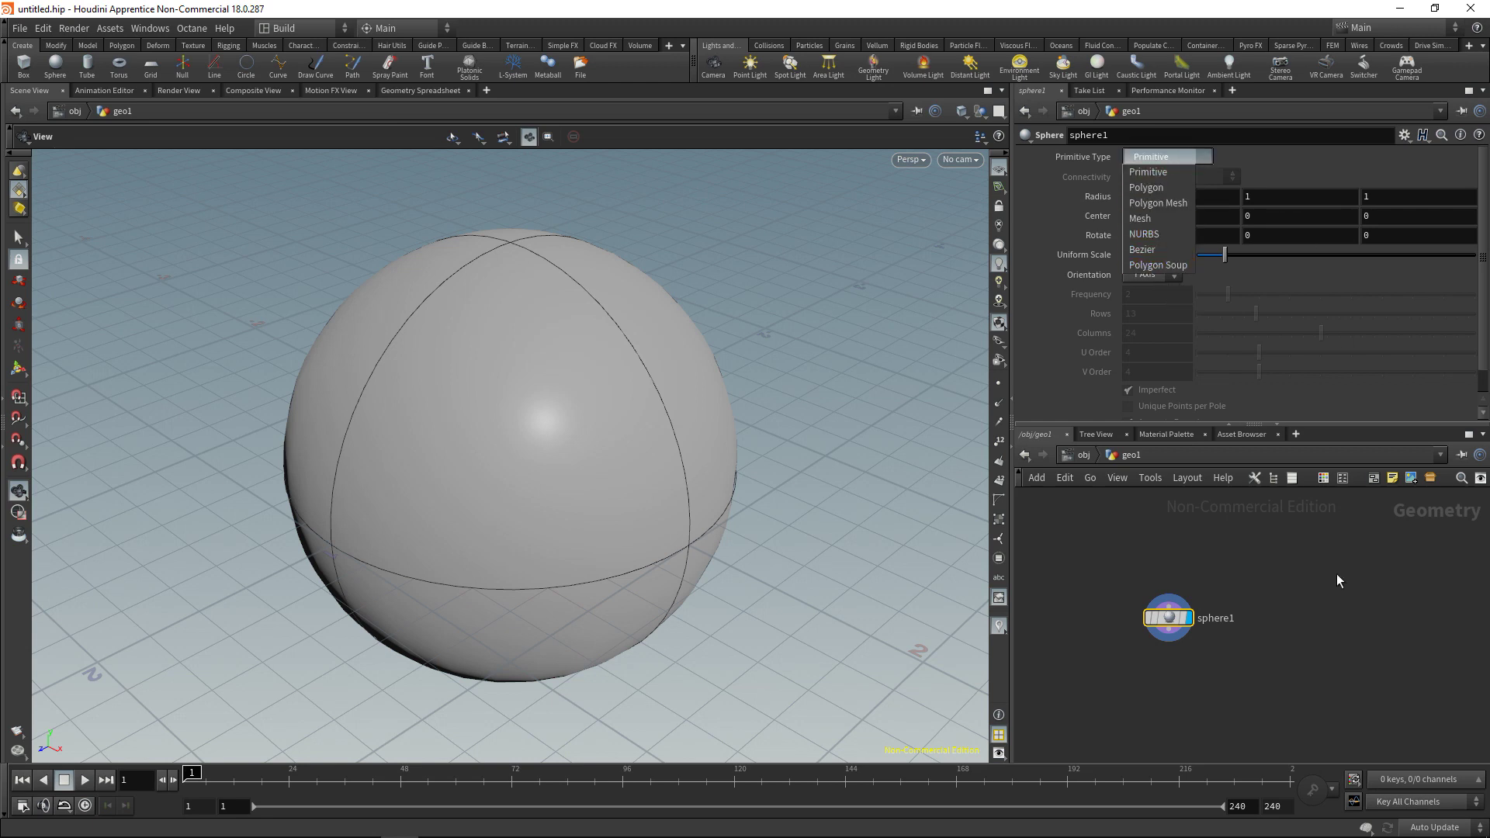
pyautogui.click(1142, 189)
pyautogui.click(1156, 295)
pyautogui.scroll(4, 1156, 295)
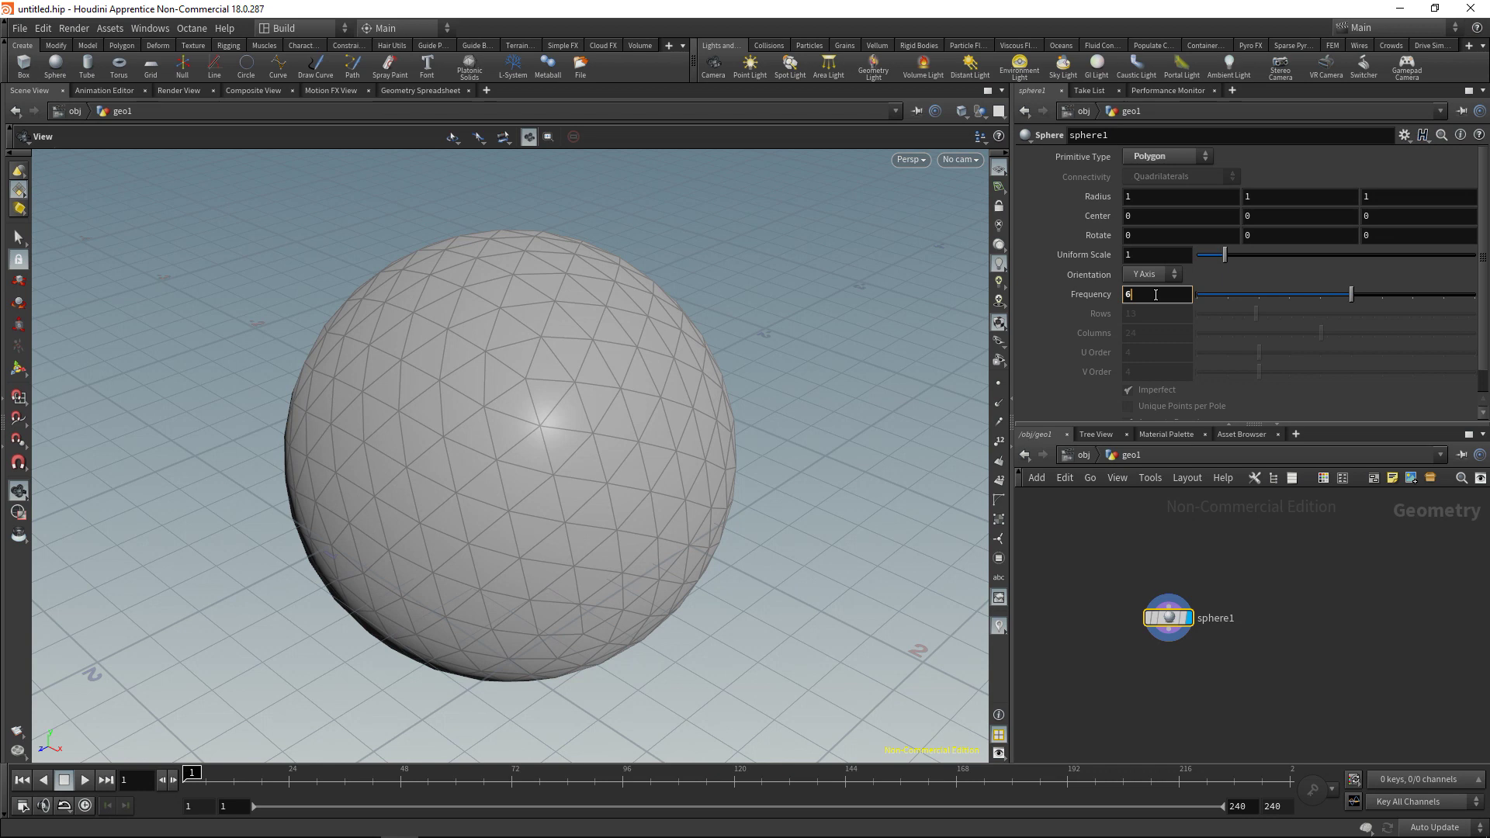
pyautogui.scroll(2, 1156, 294)
pyautogui.click(1261, 657)
pyautogui.press('h')
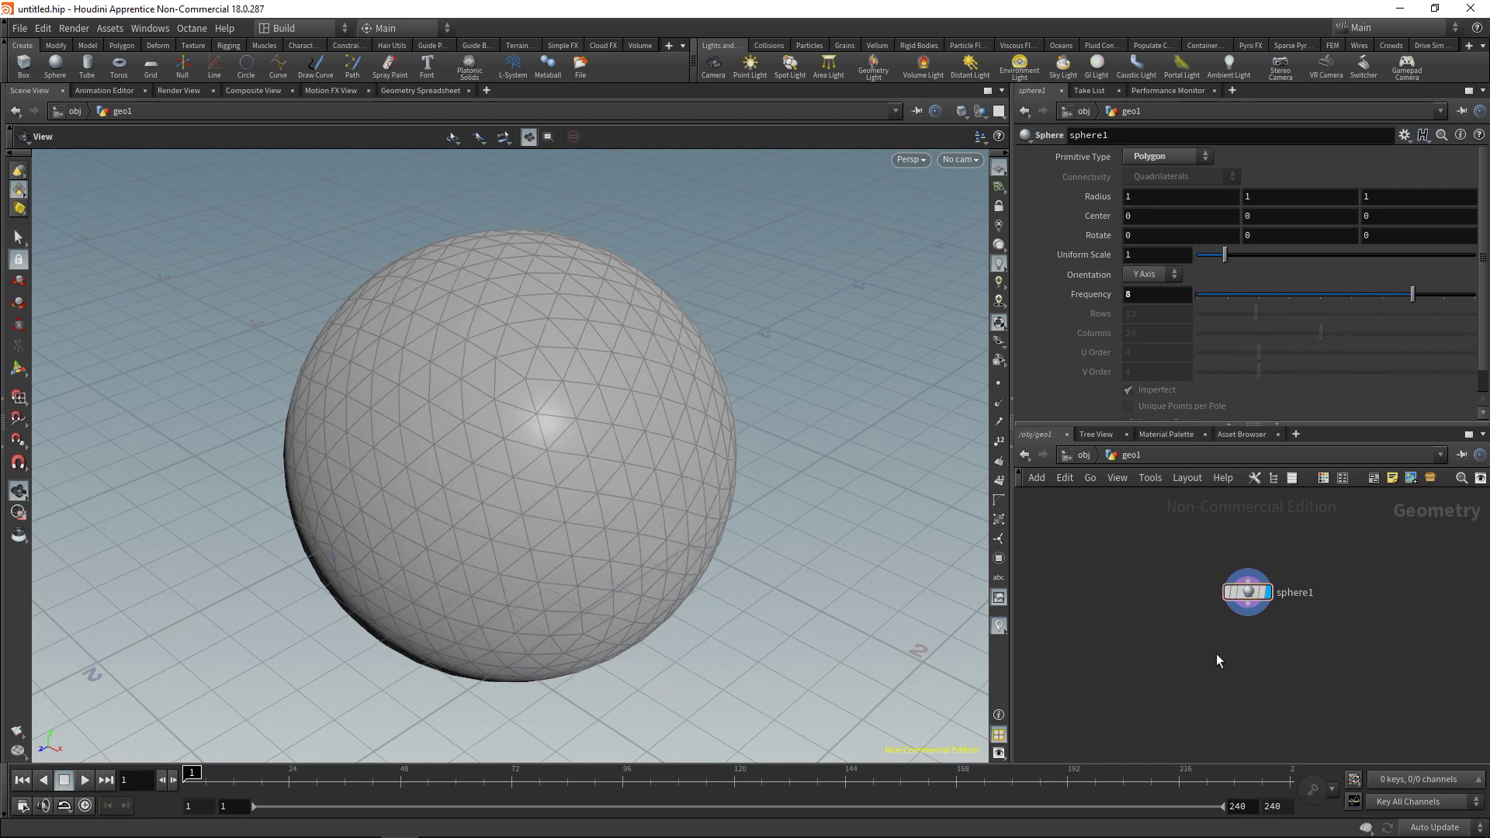
# Add a Copy to Points node, copytopoints1, below sphere1
pyautogui.press('Tab')
pyautogui.write('copy')
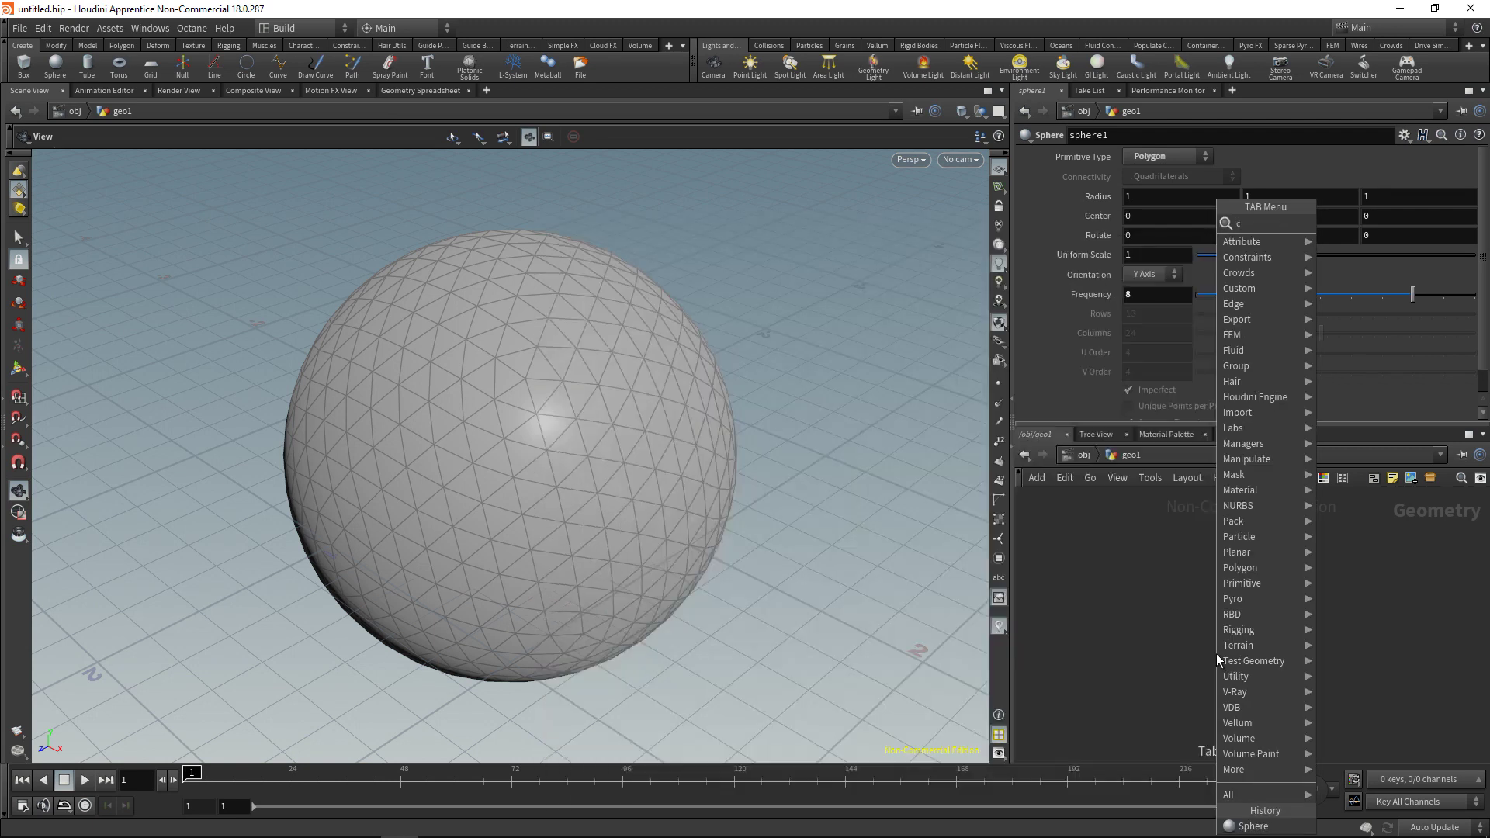
pyautogui.press('Down')
pyautogui.press('Down')
pyautogui.press('Return')
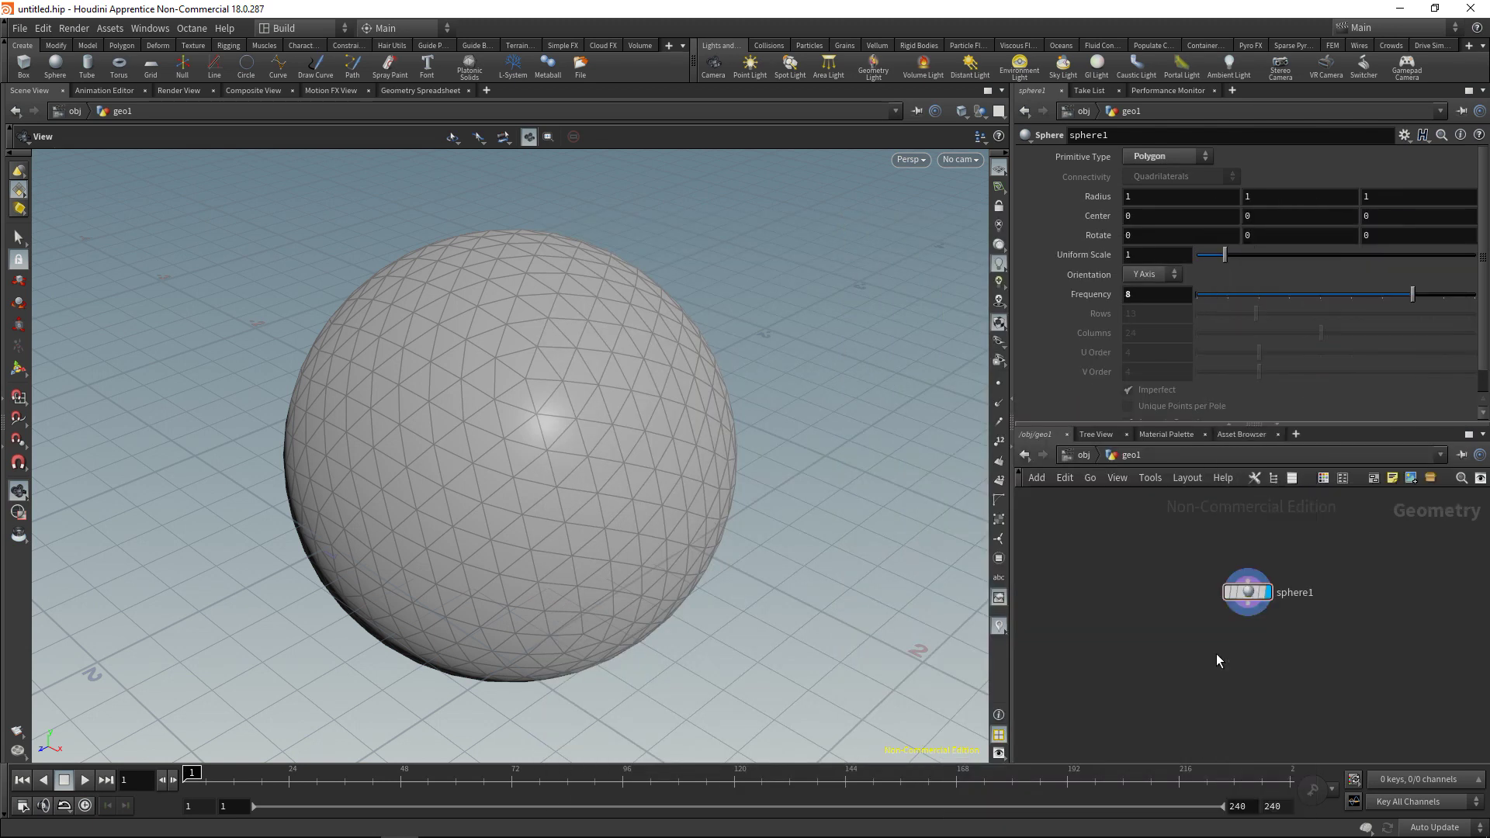
pyautogui.click(1193, 682)
# Add a second Sphere node, sphere2, beside sphere1
pyautogui.press('Tab')
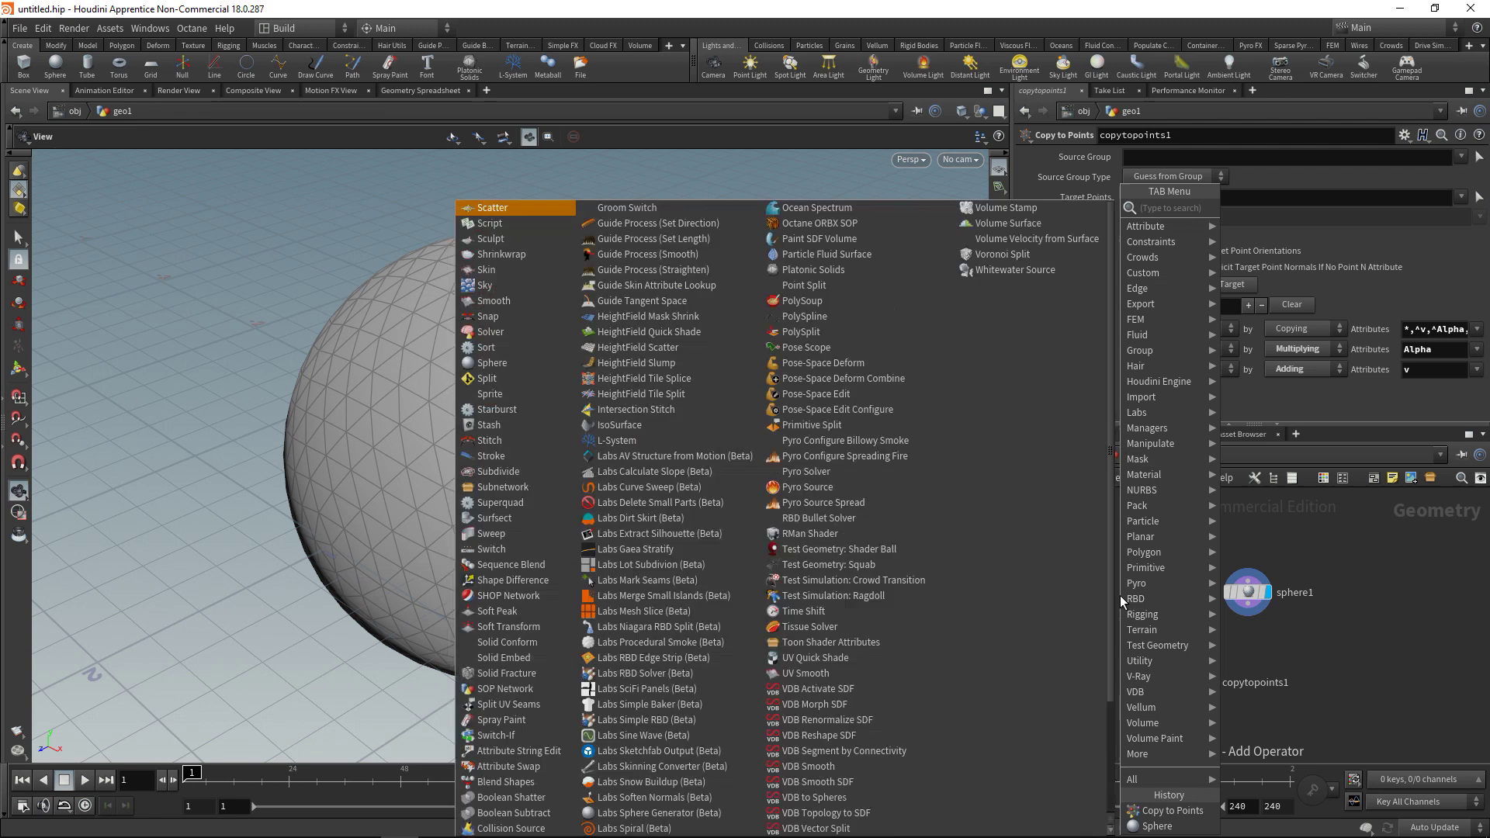
pyautogui.press('Escape')
pyautogui.click(1120, 594)
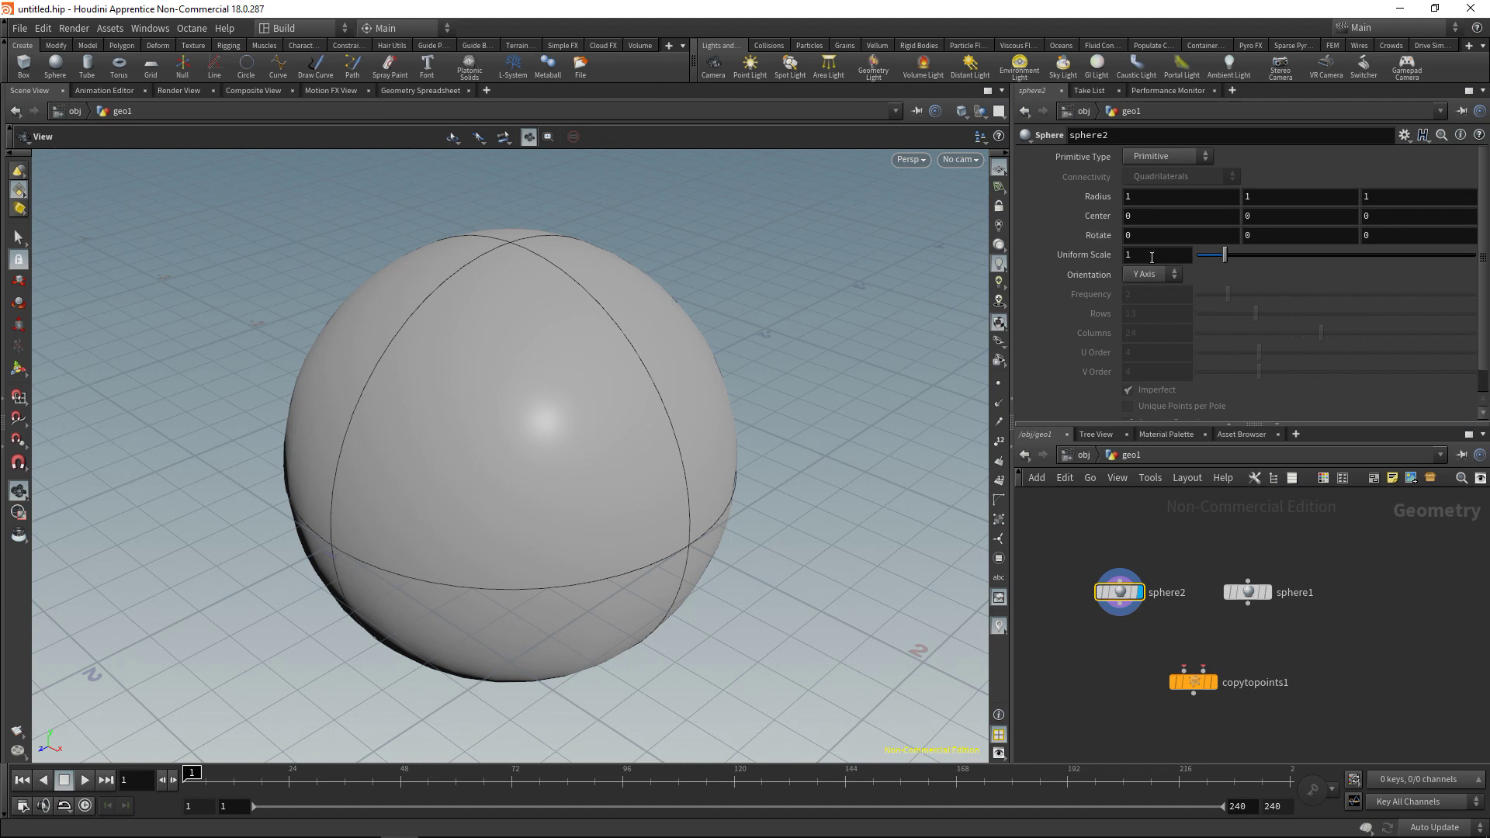
# Make sphere2 a Polygon sphere with Uniform Scale 0.1
pyautogui.moveTo(1225, 256); pyautogui.dragTo(1200, 256)
pyautogui.click(1164, 157)
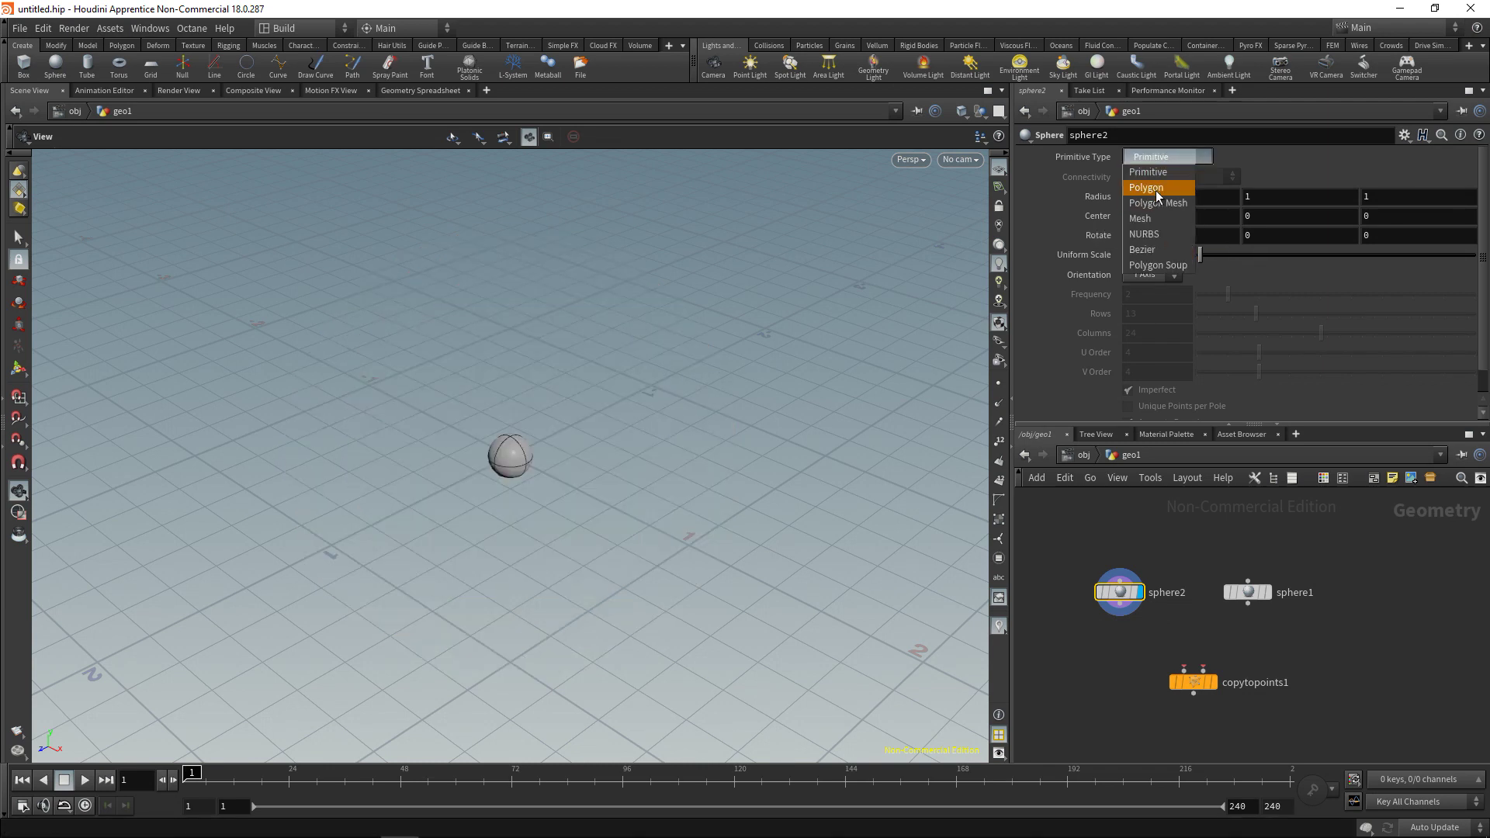
pyautogui.click(1156, 189)
# Wire sphere2 and sphere1 into copytopoints1's two inputs and display copytopoints1
pyautogui.moveTo(1195, 693)
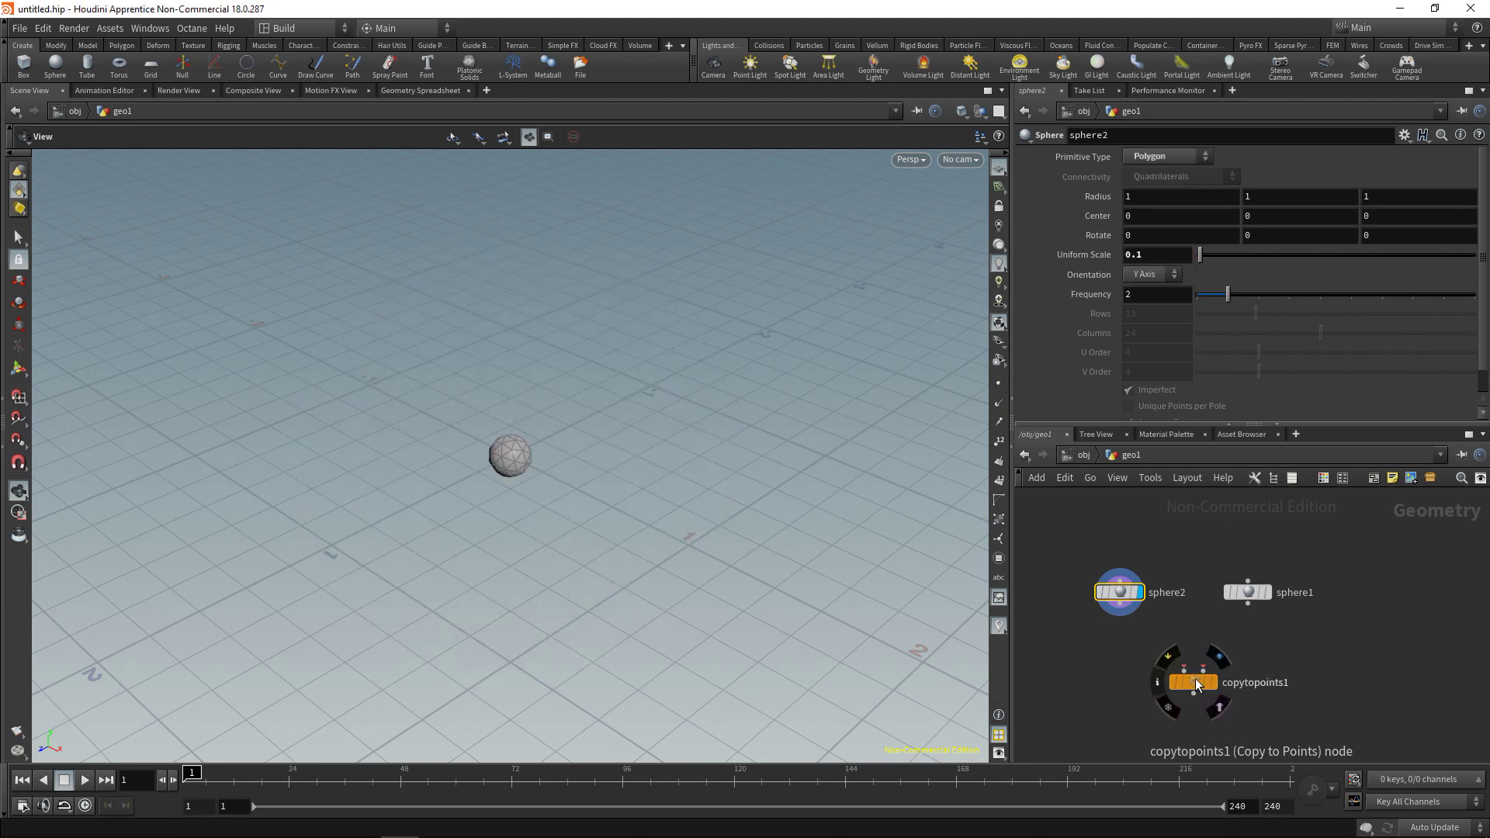
pyautogui.moveTo(1200, 687); pyautogui.dragTo(1192, 674)
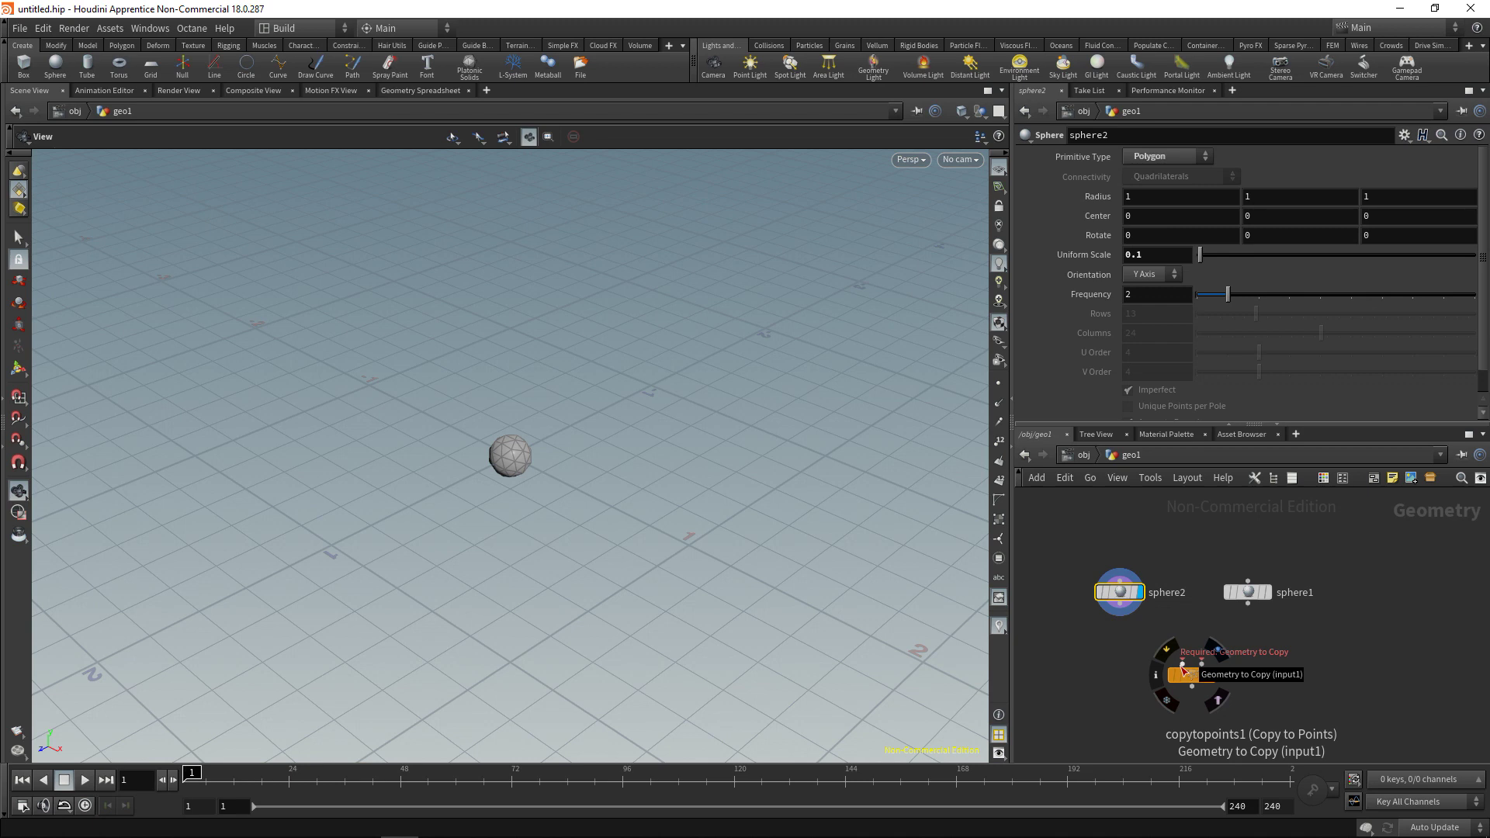
pyautogui.click(1120, 606)
pyautogui.click(1182, 663)
pyautogui.click(1248, 605)
pyautogui.click(1212, 676)
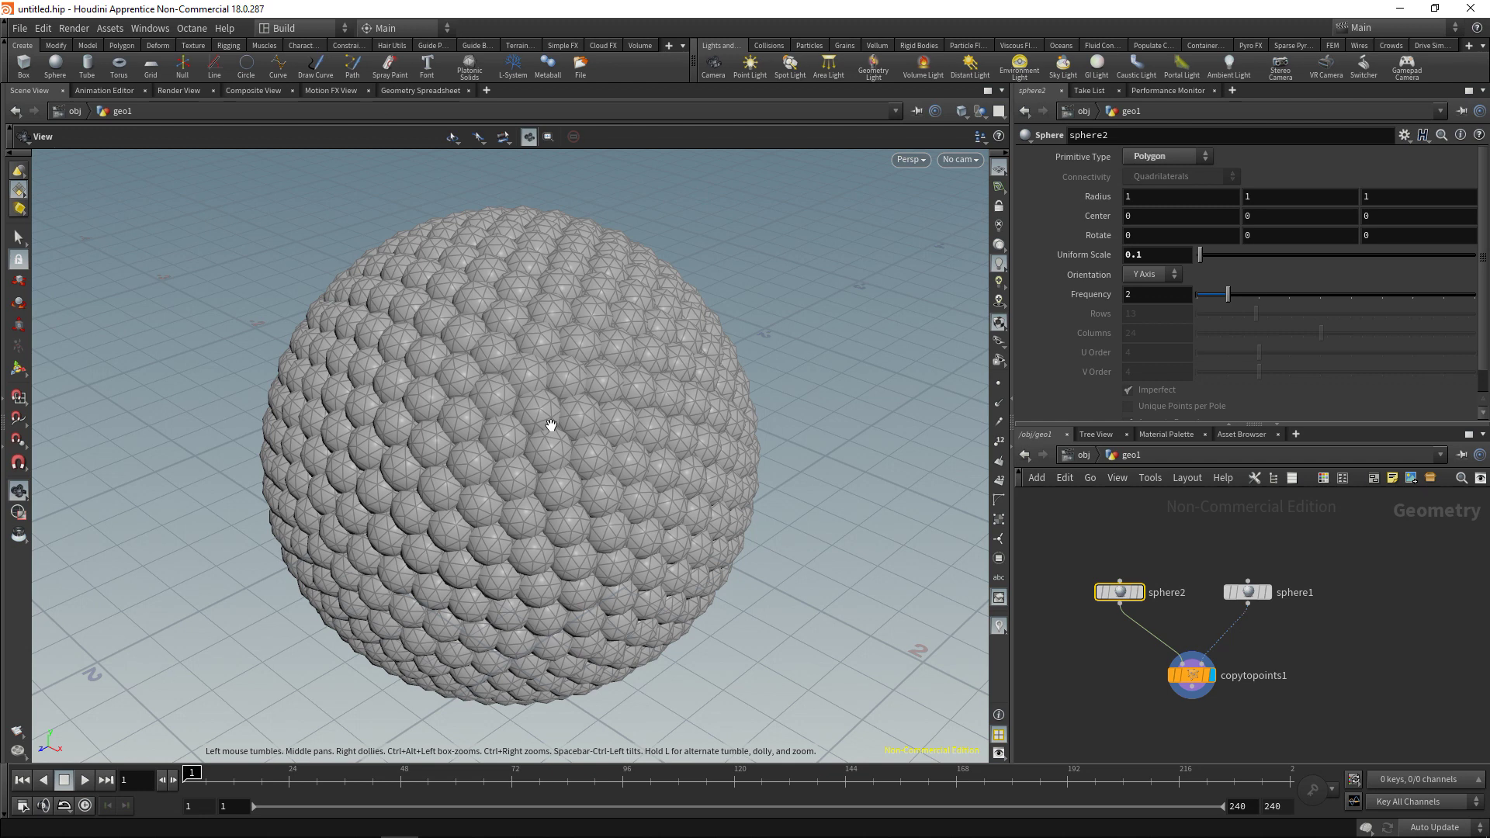
# Set sphere1's Frequency to 10 and make sphere1 the only displayed node
pyautogui.moveTo(1335, 552); pyautogui.dragTo(1190, 613)
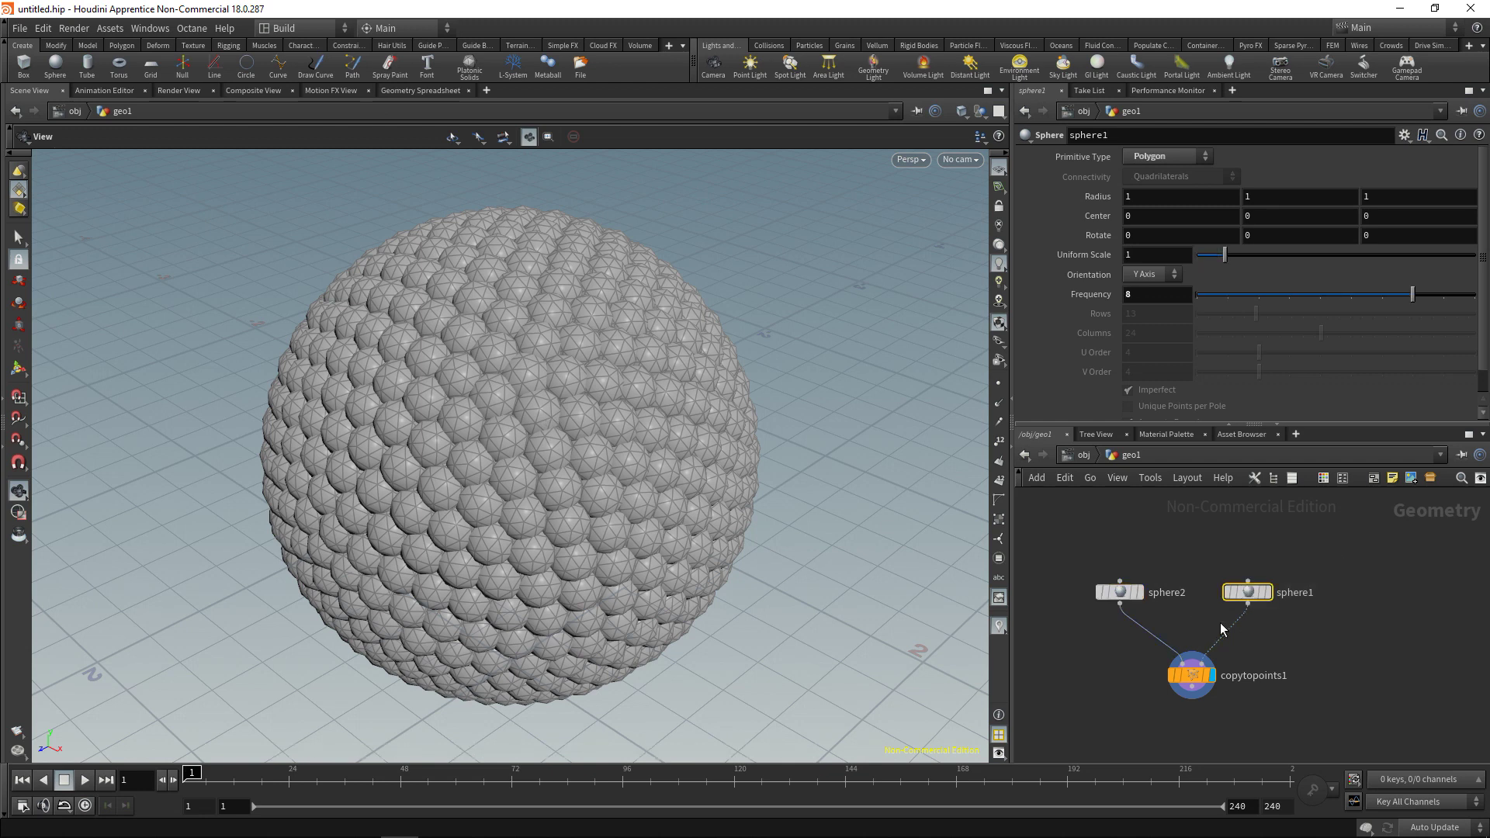
pyautogui.moveTo(1315, 501); pyautogui.dragTo(1194, 646)
pyautogui.scroll(-1, 1169, 291)
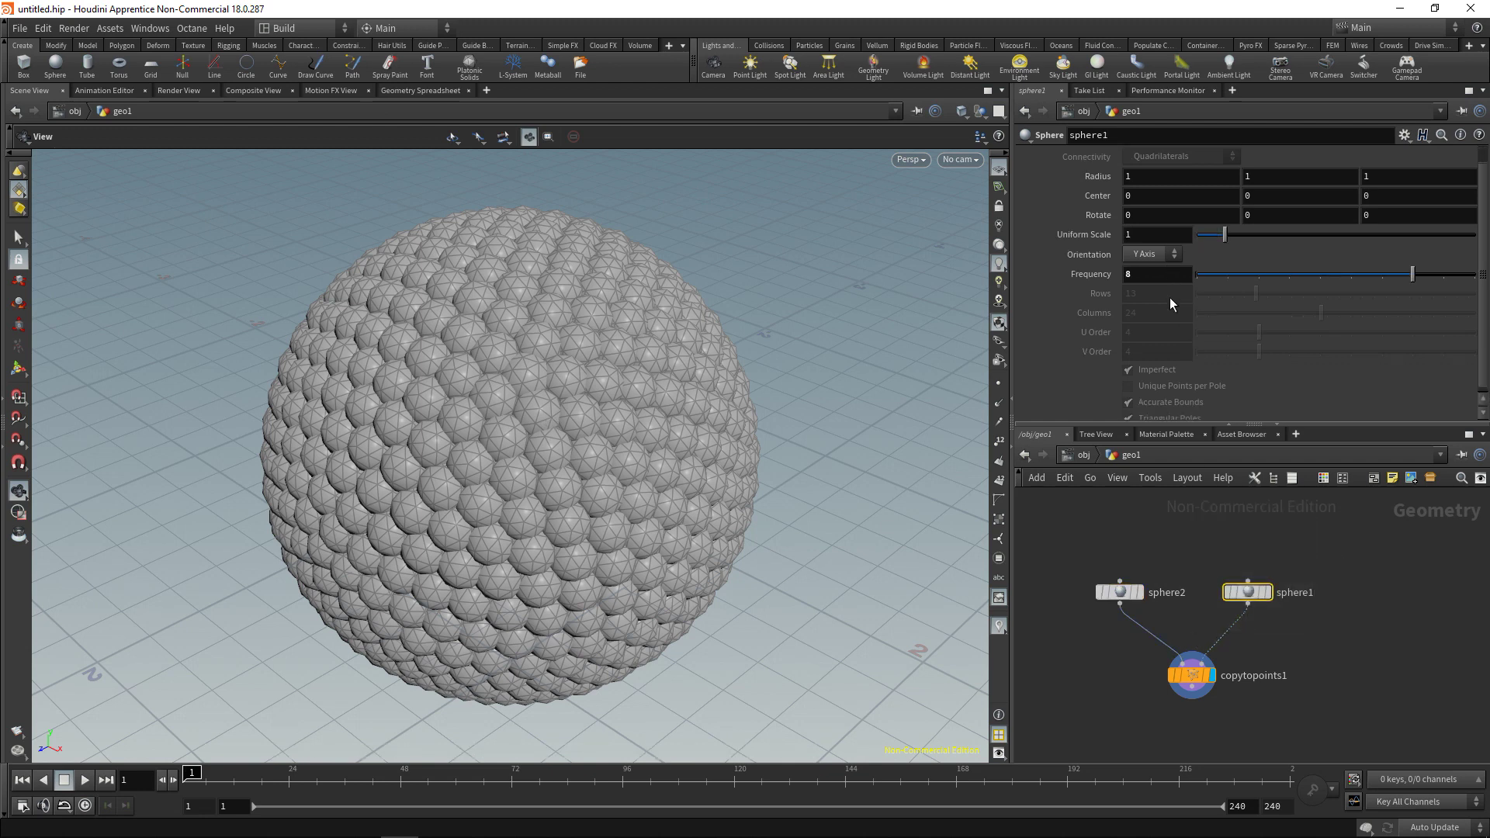
pyautogui.click(1172, 274)
pyautogui.scroll(-3, 1174, 276)
pyautogui.scroll(-1, 1174, 276)
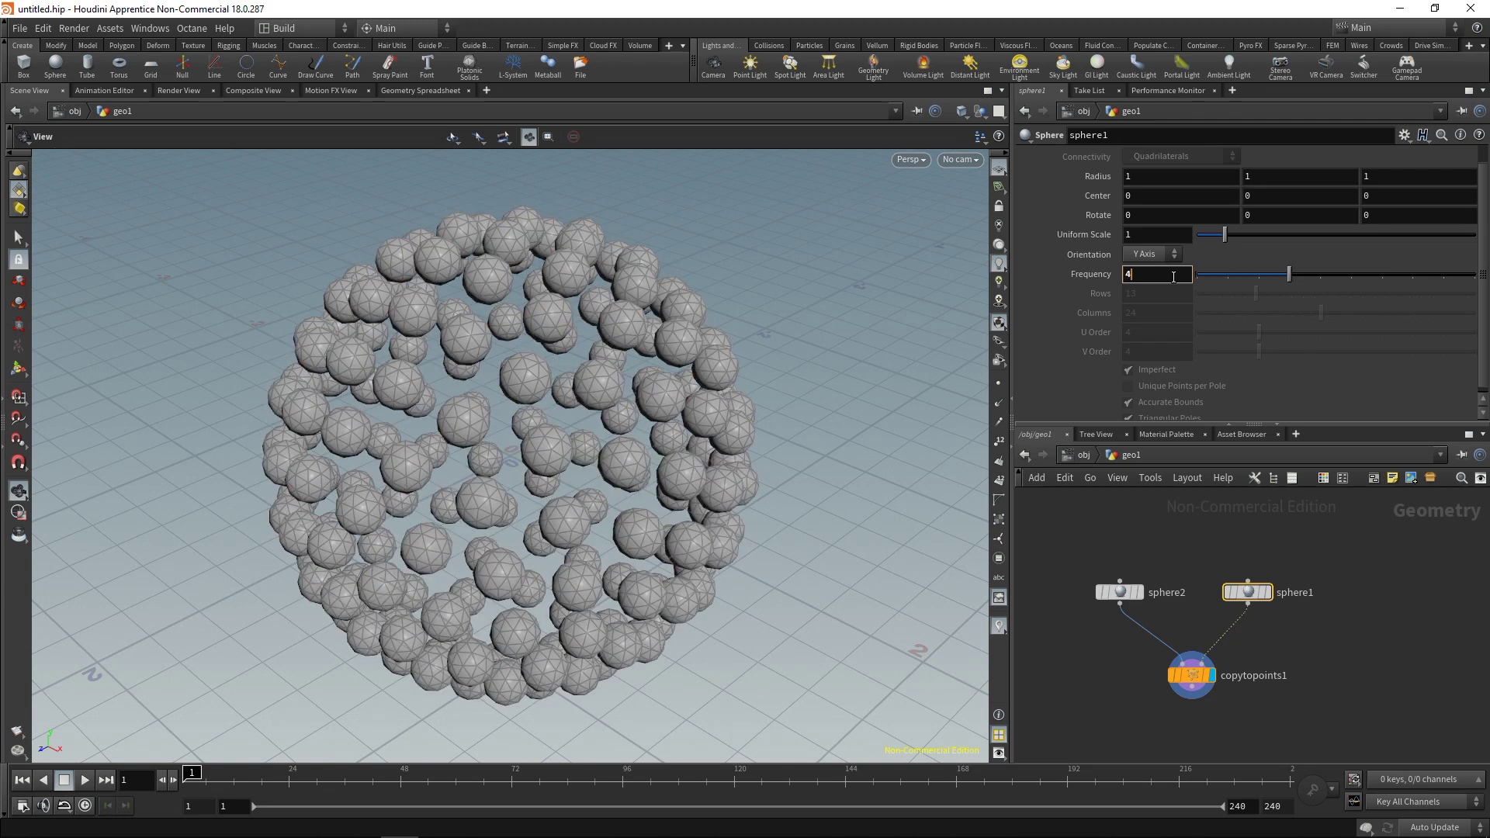
pyautogui.scroll(-1, 1174, 277)
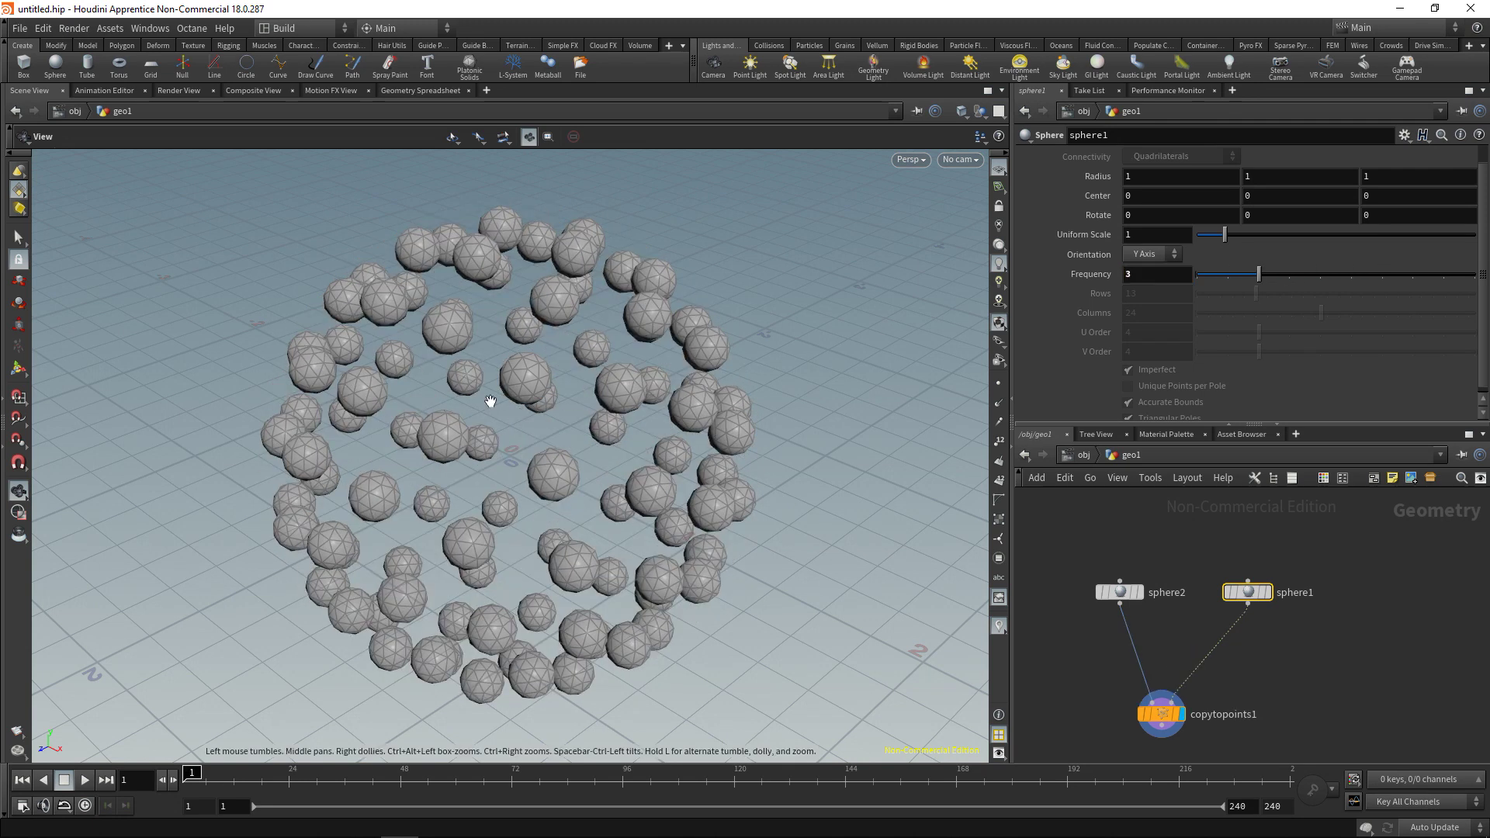
pyautogui.click(1271, 595)
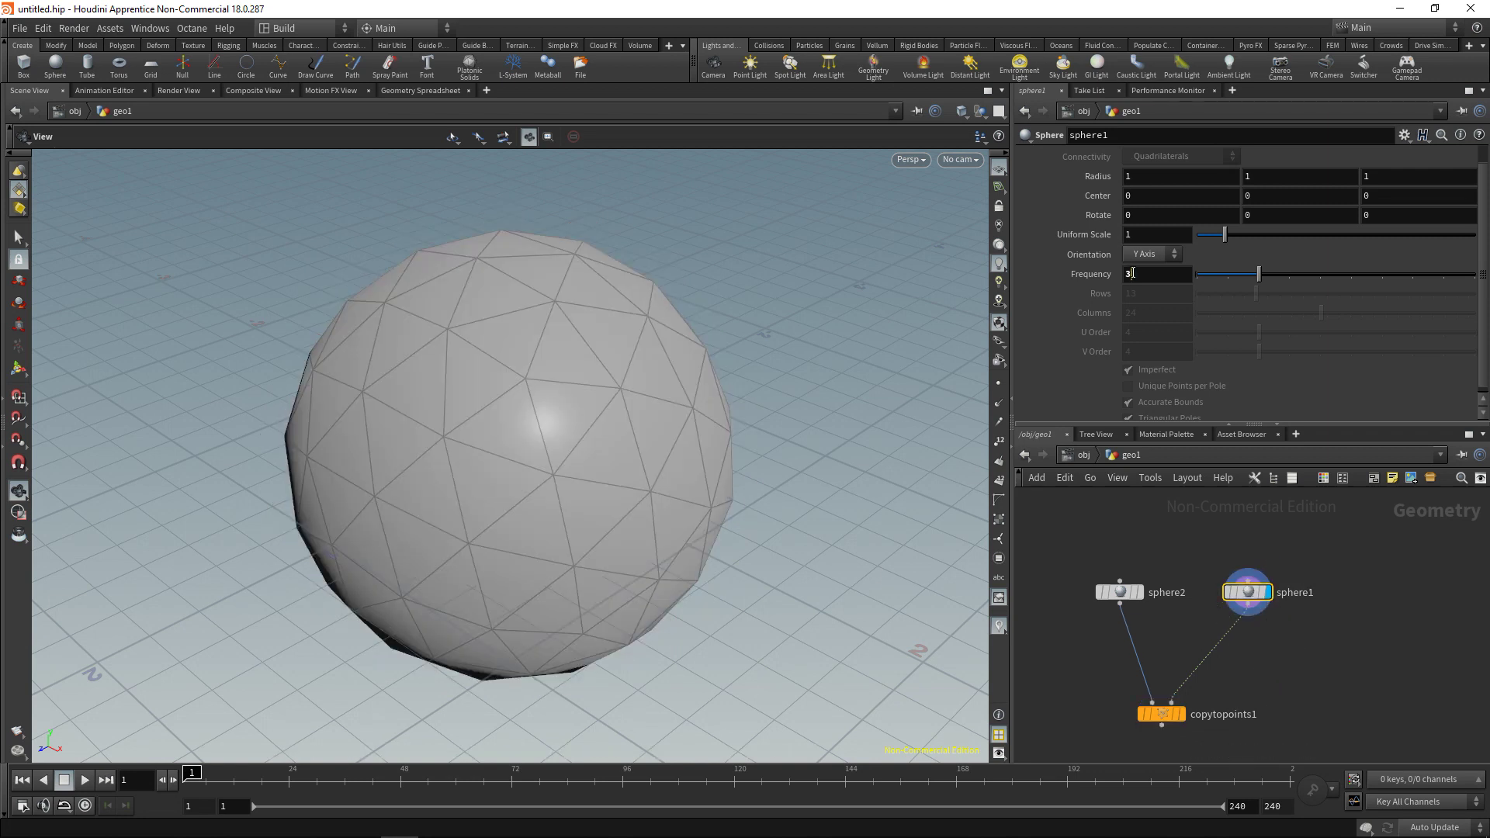
pyautogui.scroll(7, 1157, 275)
# Insert a Scatter node, scatter1, between sphere1 and copytopoints1
pyautogui.press('Tab')
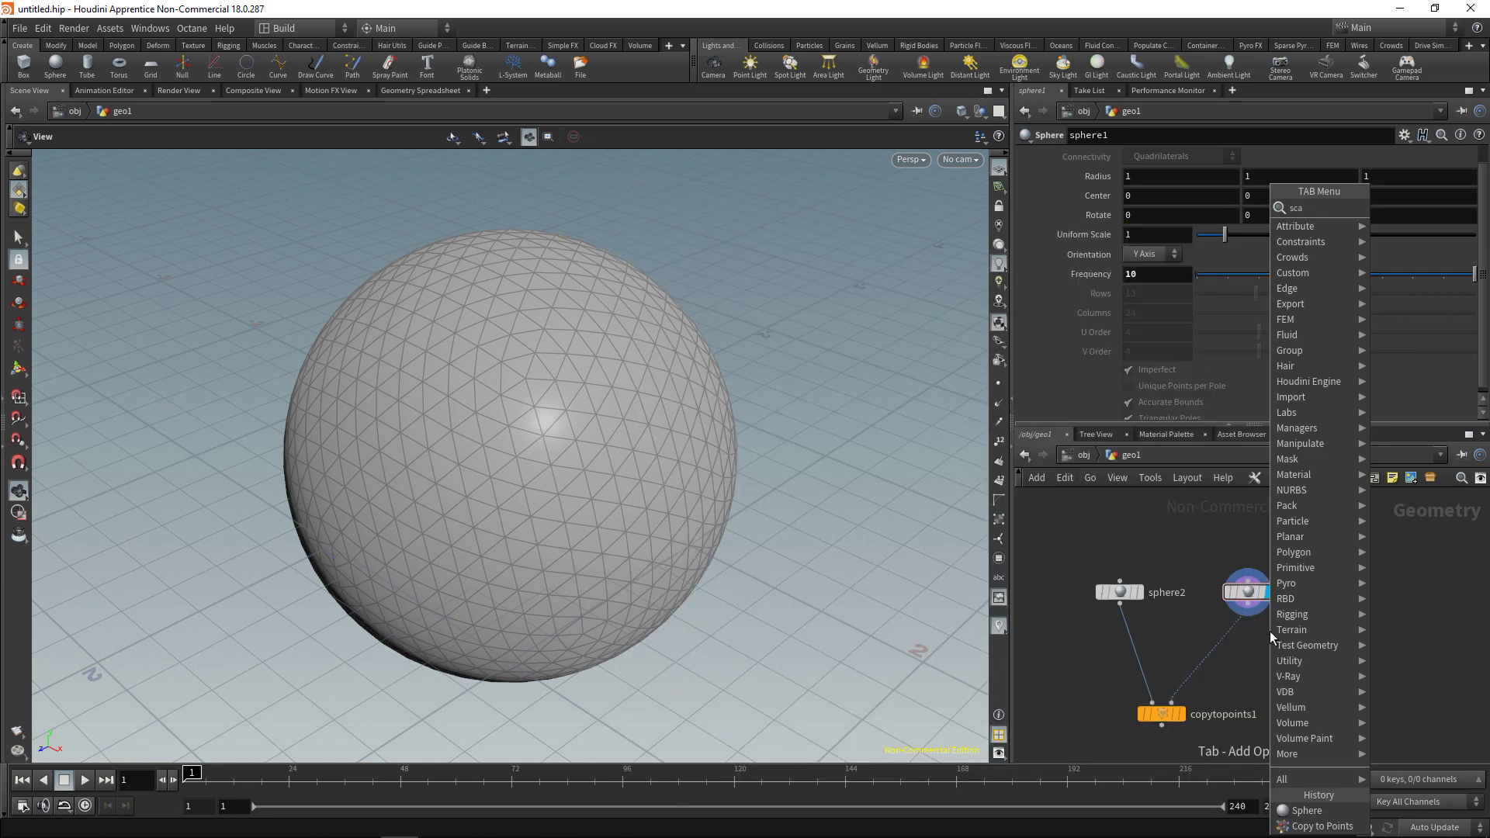
pyautogui.write('scatter')
pyautogui.press('Return')
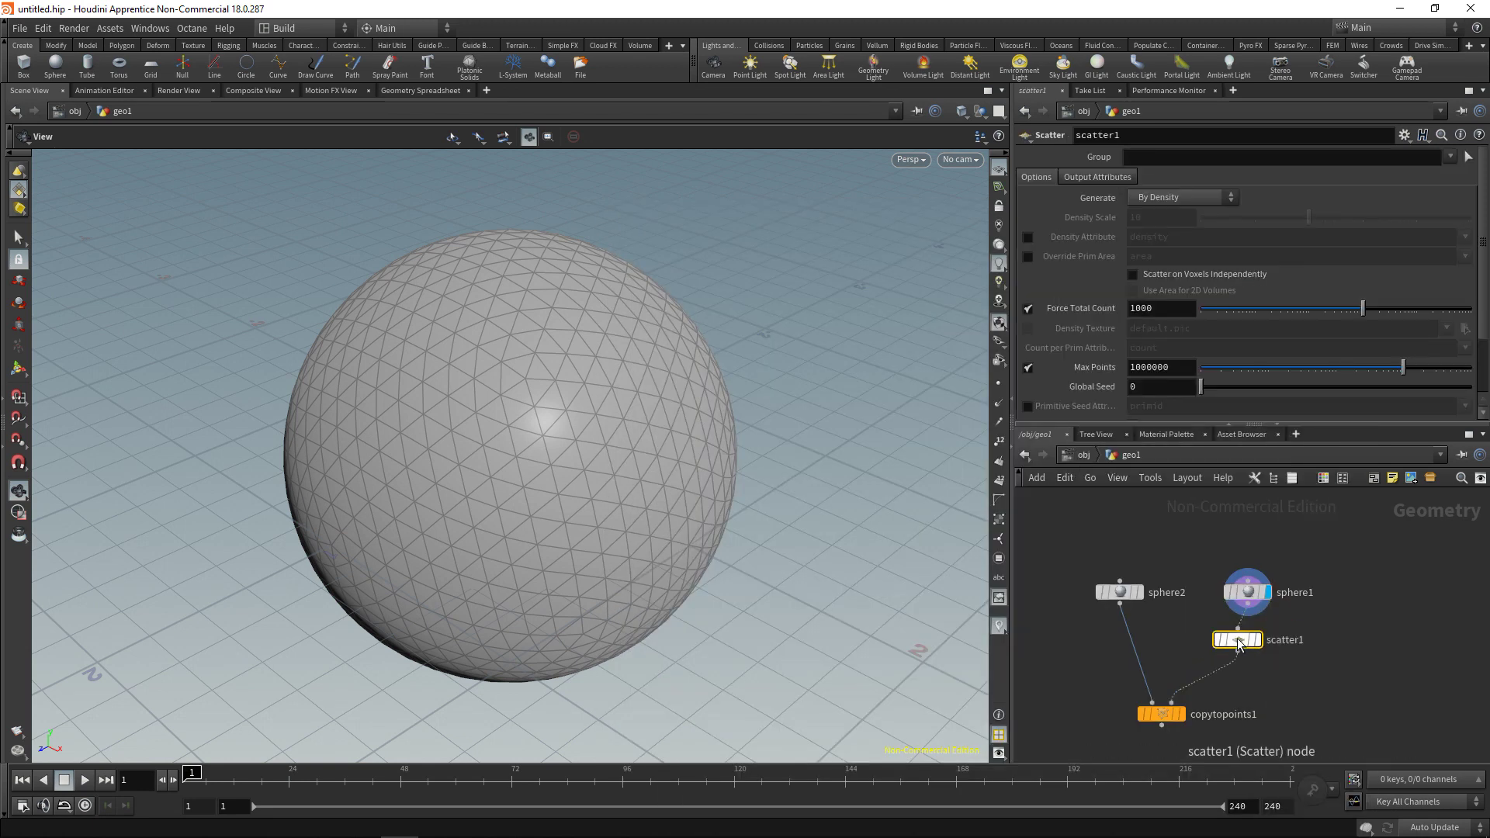
pyautogui.click(1247, 640)
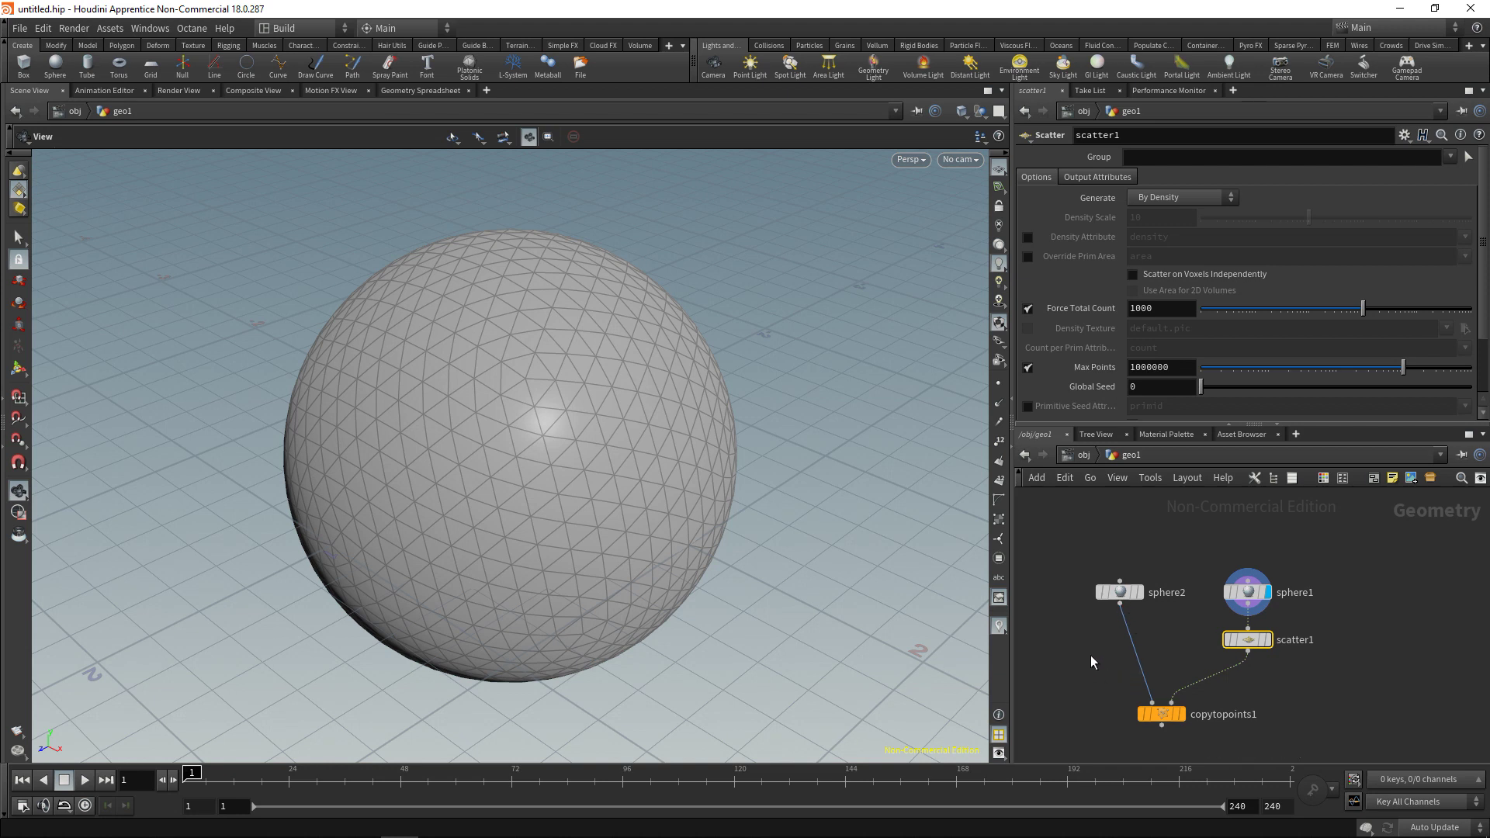
# Display the scattered points, then the copies, lowering scatter1's Force Total Count
pyautogui.moveTo(1269, 648)
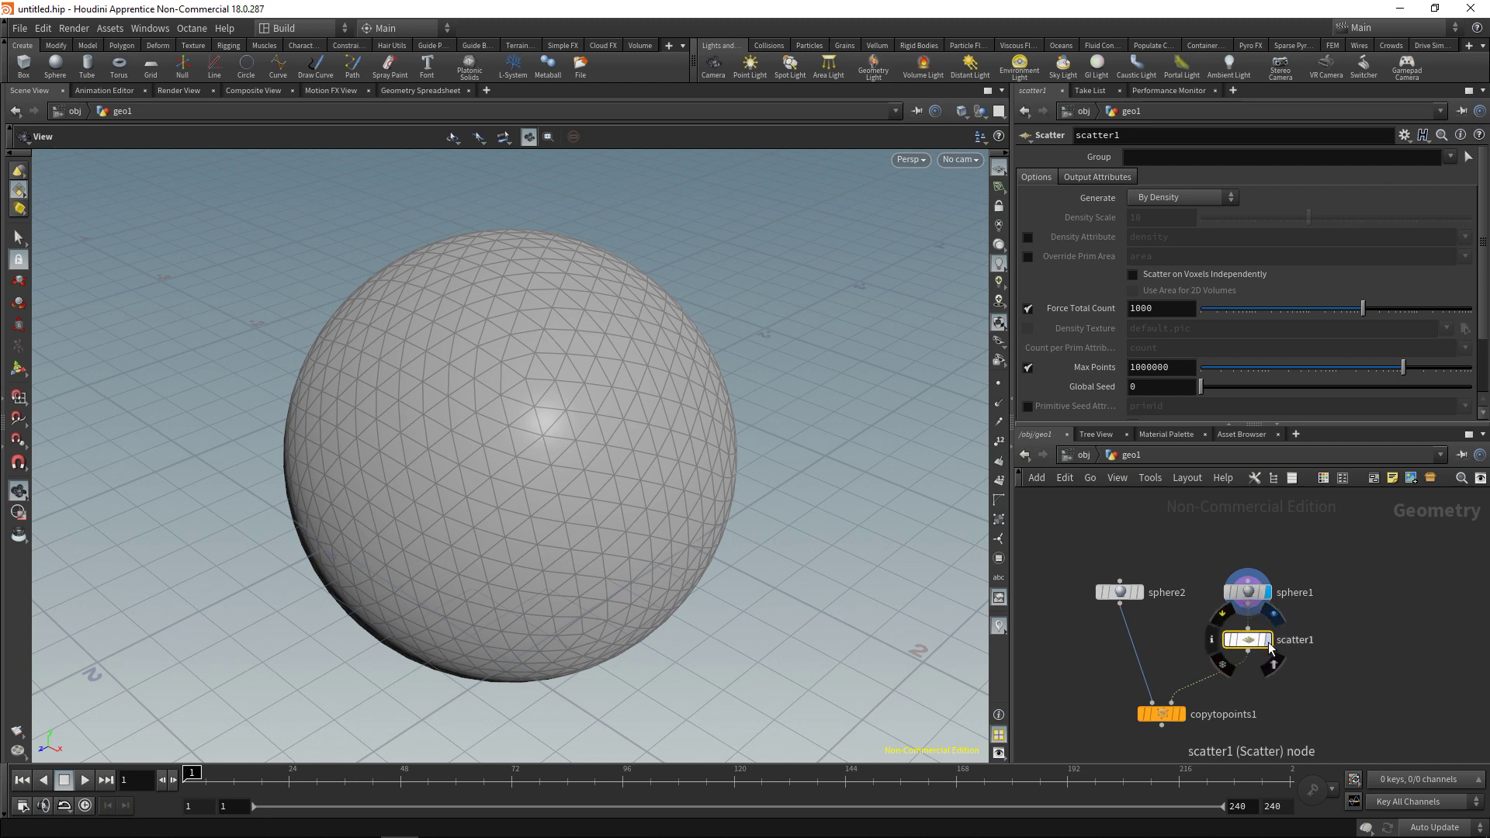
pyautogui.click(1268, 641)
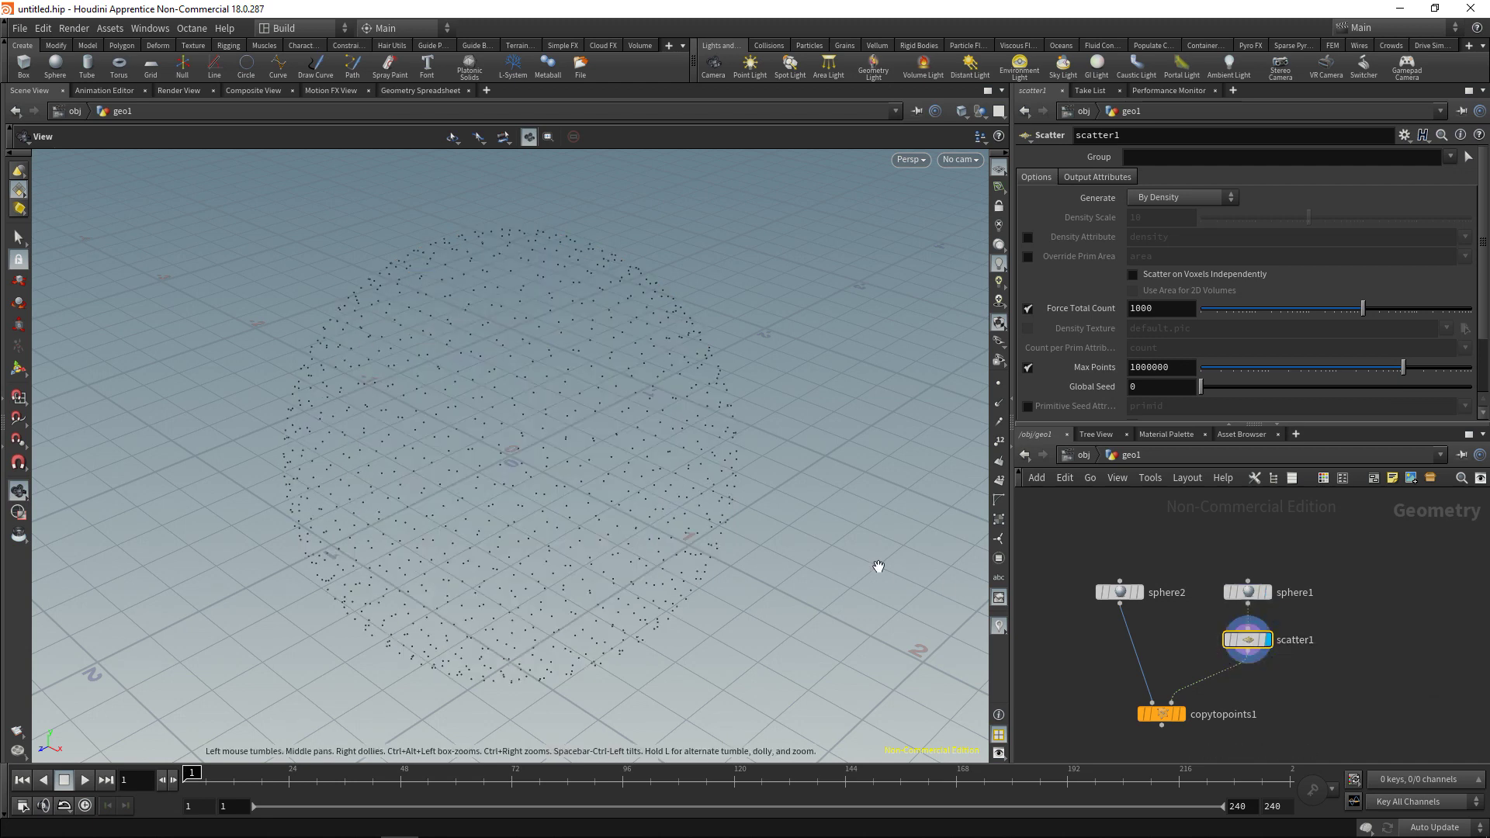
pyautogui.moveTo(1188, 716)
pyautogui.click(1186, 689)
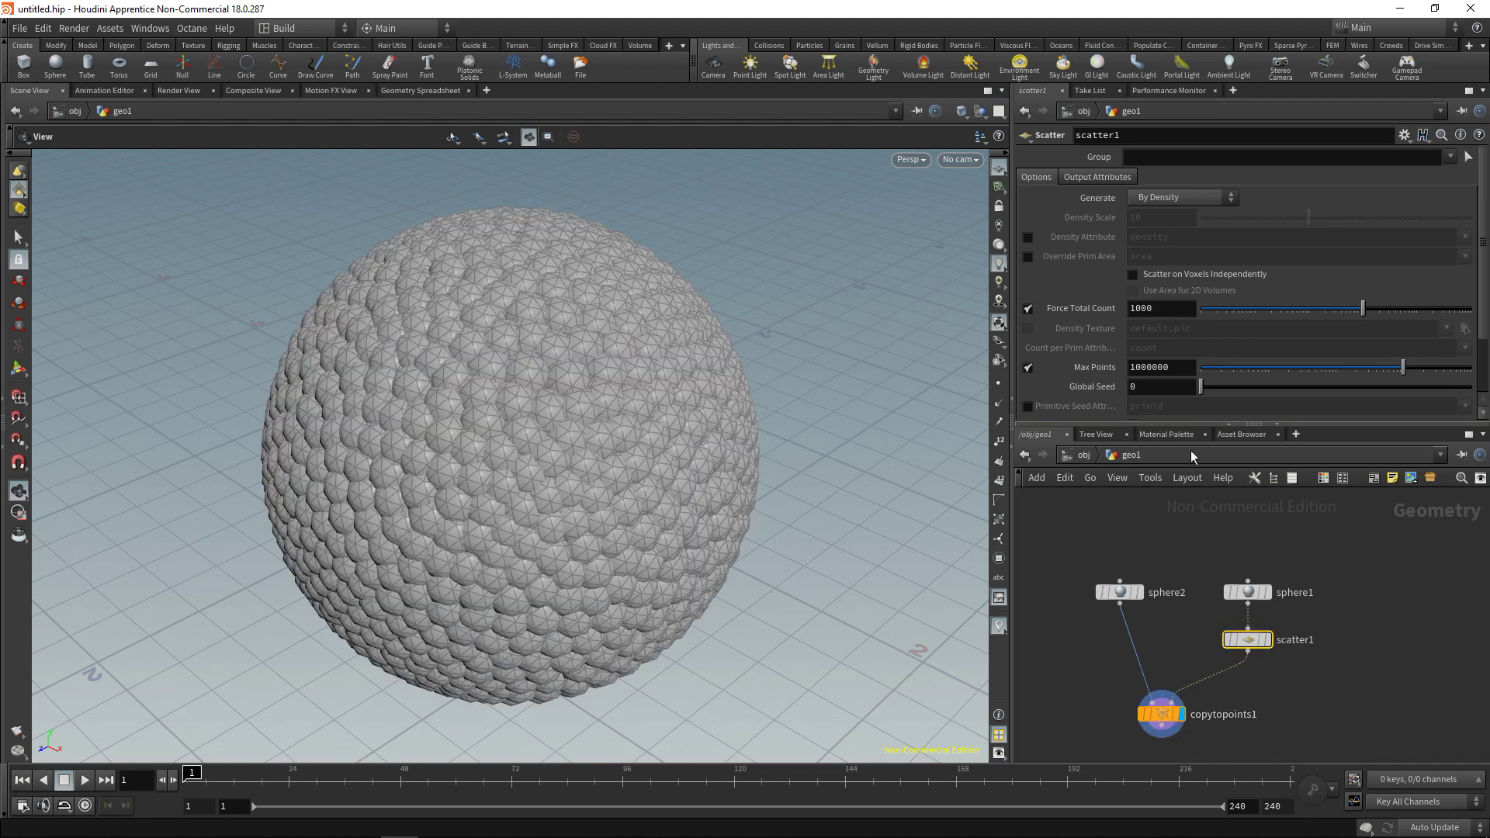
pyautogui.moveTo(1362, 306); pyautogui.dragTo(1306, 310)
# Raise sphere2's Frequency to 7 for smoother copied spheres
pyautogui.moveTo(1174, 534); pyautogui.dragTo(1064, 631)
pyautogui.moveTo(1228, 274); pyautogui.dragTo(1391, 277)
pyautogui.moveTo(738, 404); pyautogui.dragTo(494, 503)
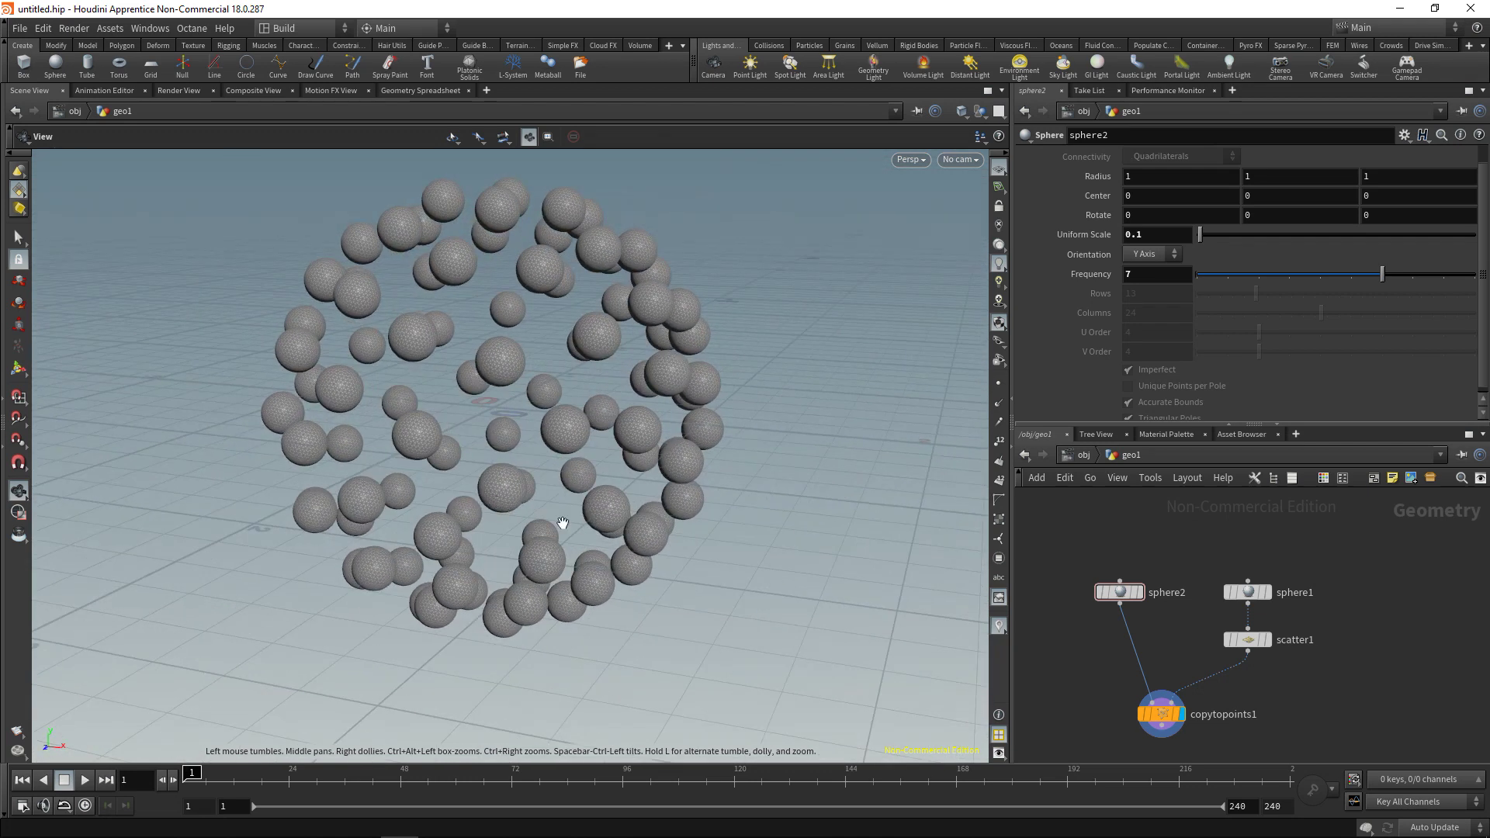
# Move both sphere nodes higher in the network and display sphere1 again
pyautogui.moveTo(1297, 542); pyautogui.dragTo(1082, 605)
pyautogui.moveTo(1239, 596); pyautogui.dragTo(1234, 541)
pyautogui.click(1234, 541)
pyautogui.press('r')
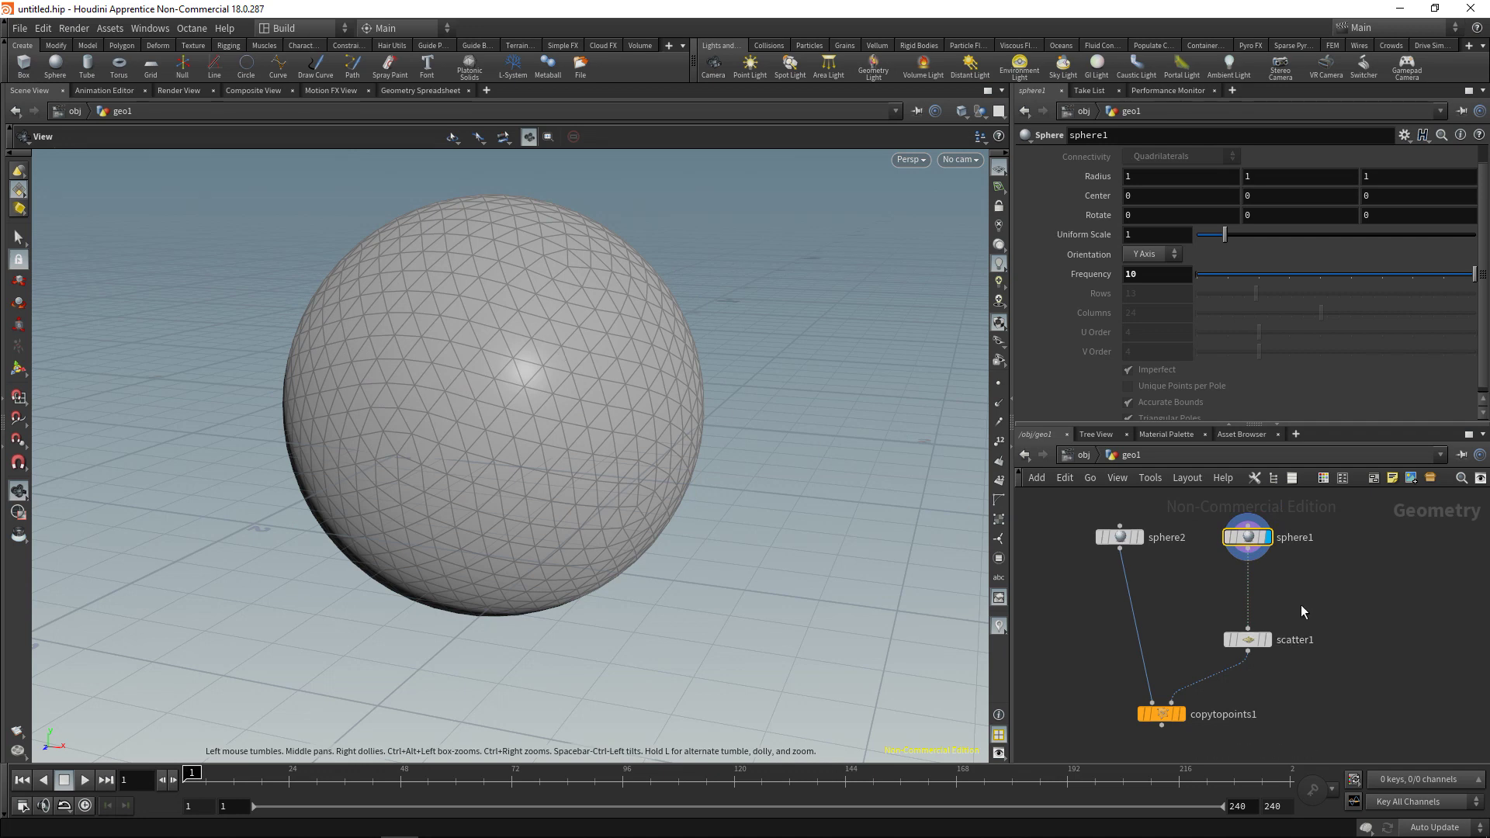
# Add an IsoOffset node beside sphere1, wire sphere1 into it, and display it
pyautogui.click(1217, 581)
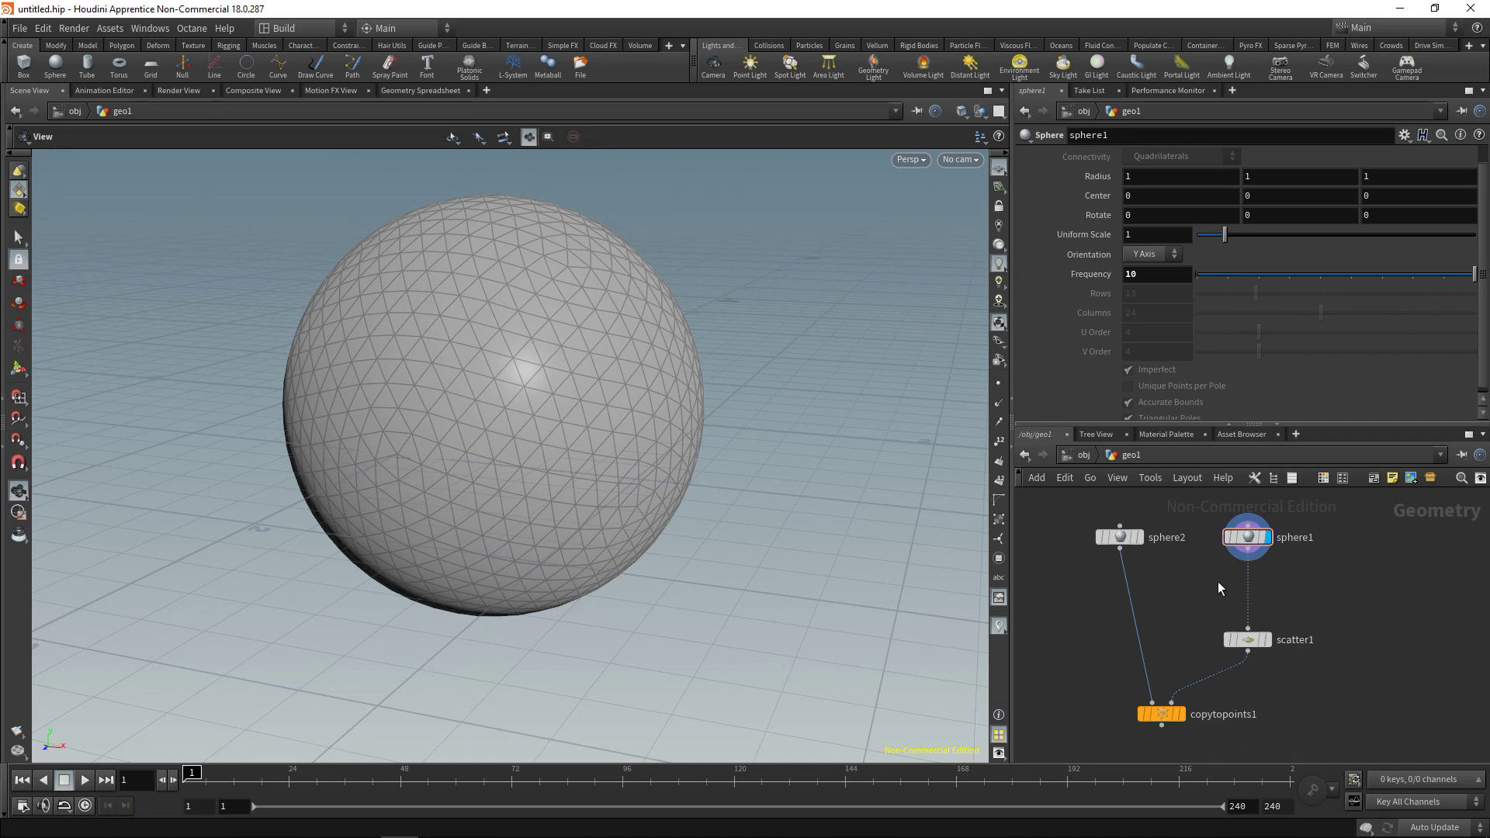
pyautogui.press('Tab')
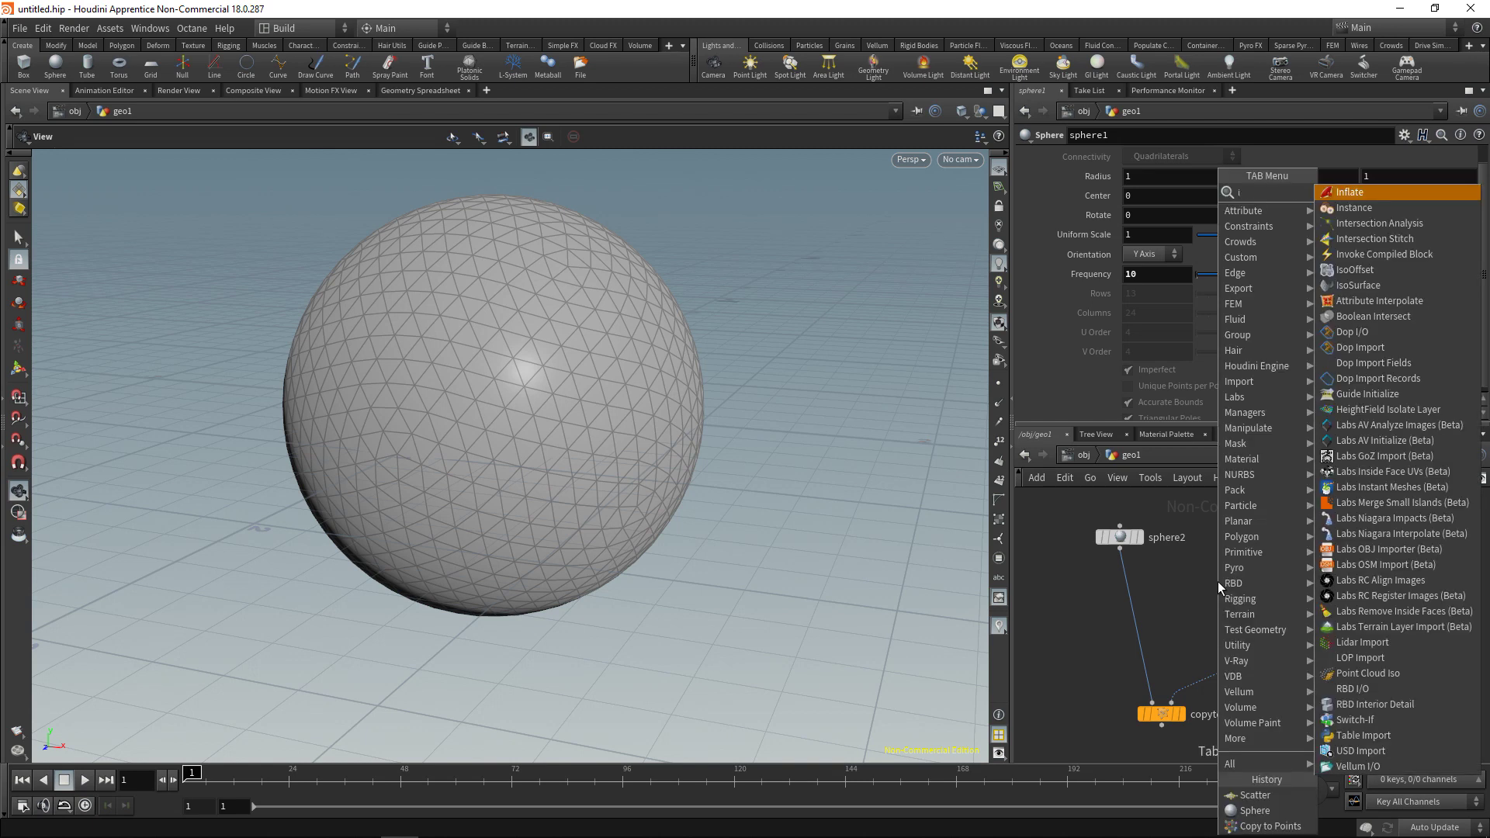
pyautogui.write('isoo')
pyautogui.press('Return')
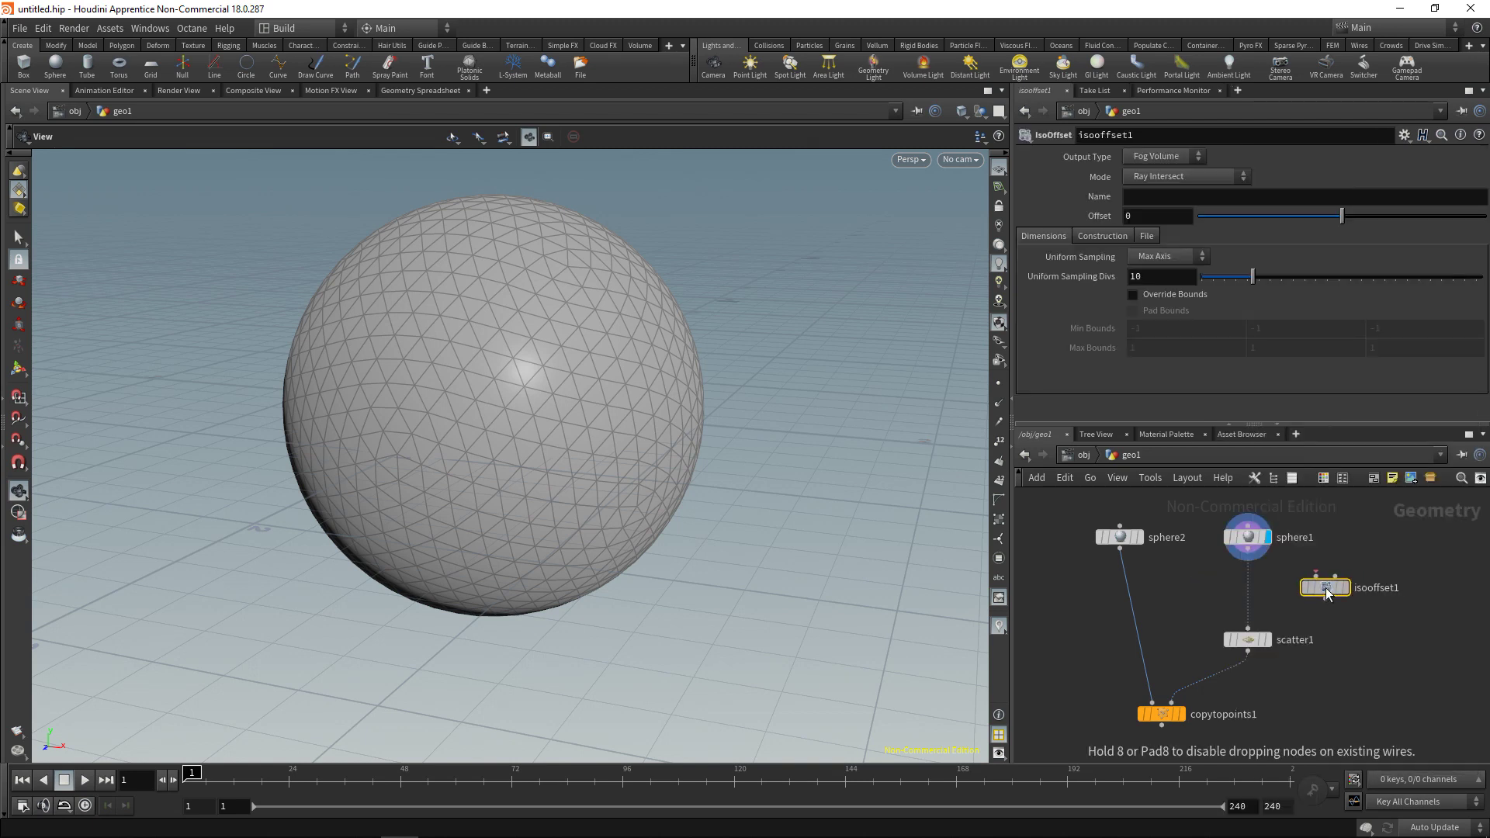
pyautogui.click(1326, 588)
pyautogui.click(1248, 559)
pyautogui.click(1325, 578)
pyautogui.click(1346, 588)
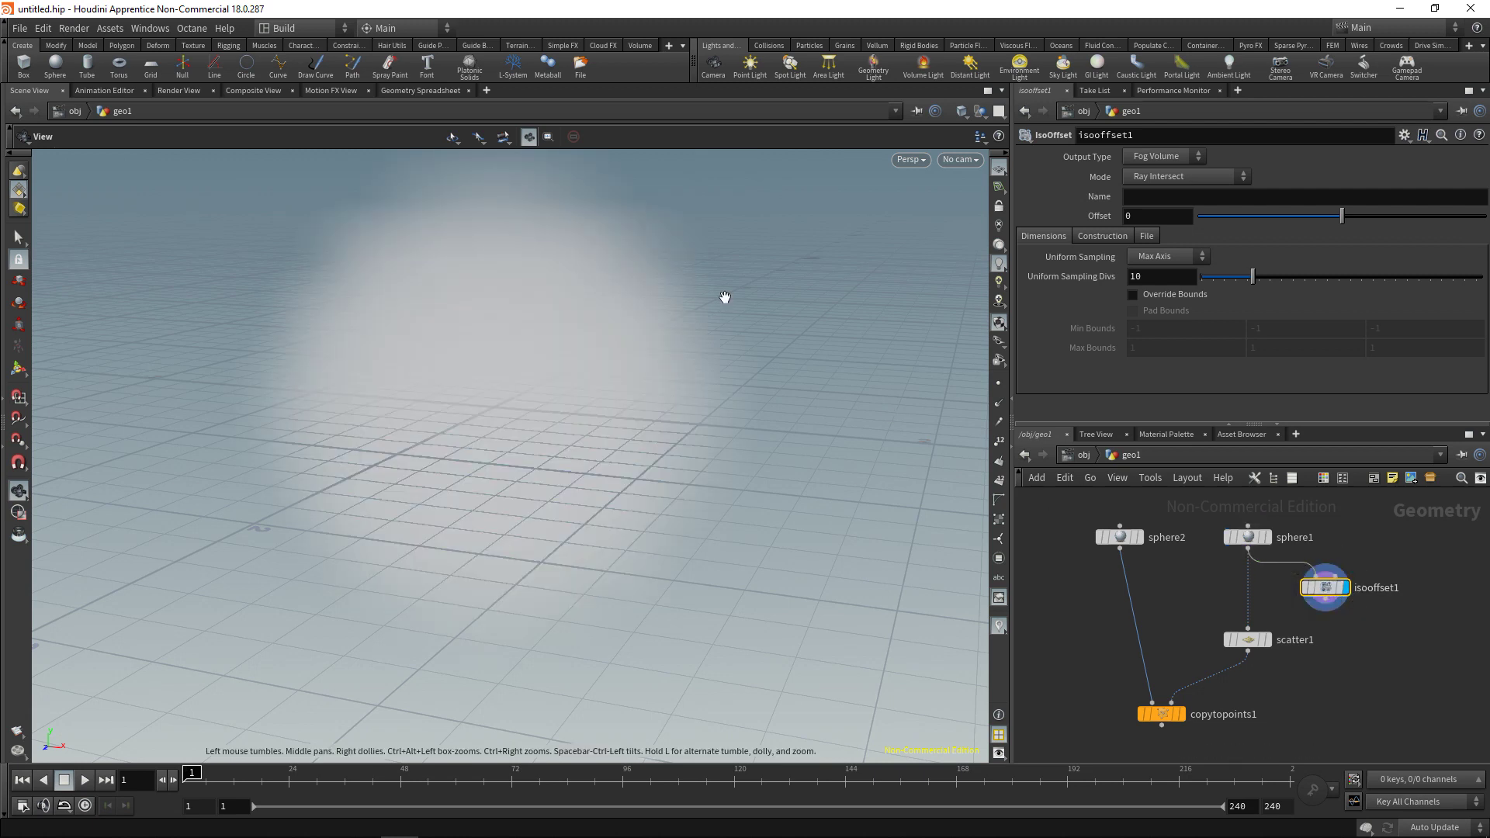
# Set isooffset1's Uniform Sampling Divs to 64
pyautogui.click(1153, 281)
pyautogui.scroll(20, 1153, 280)
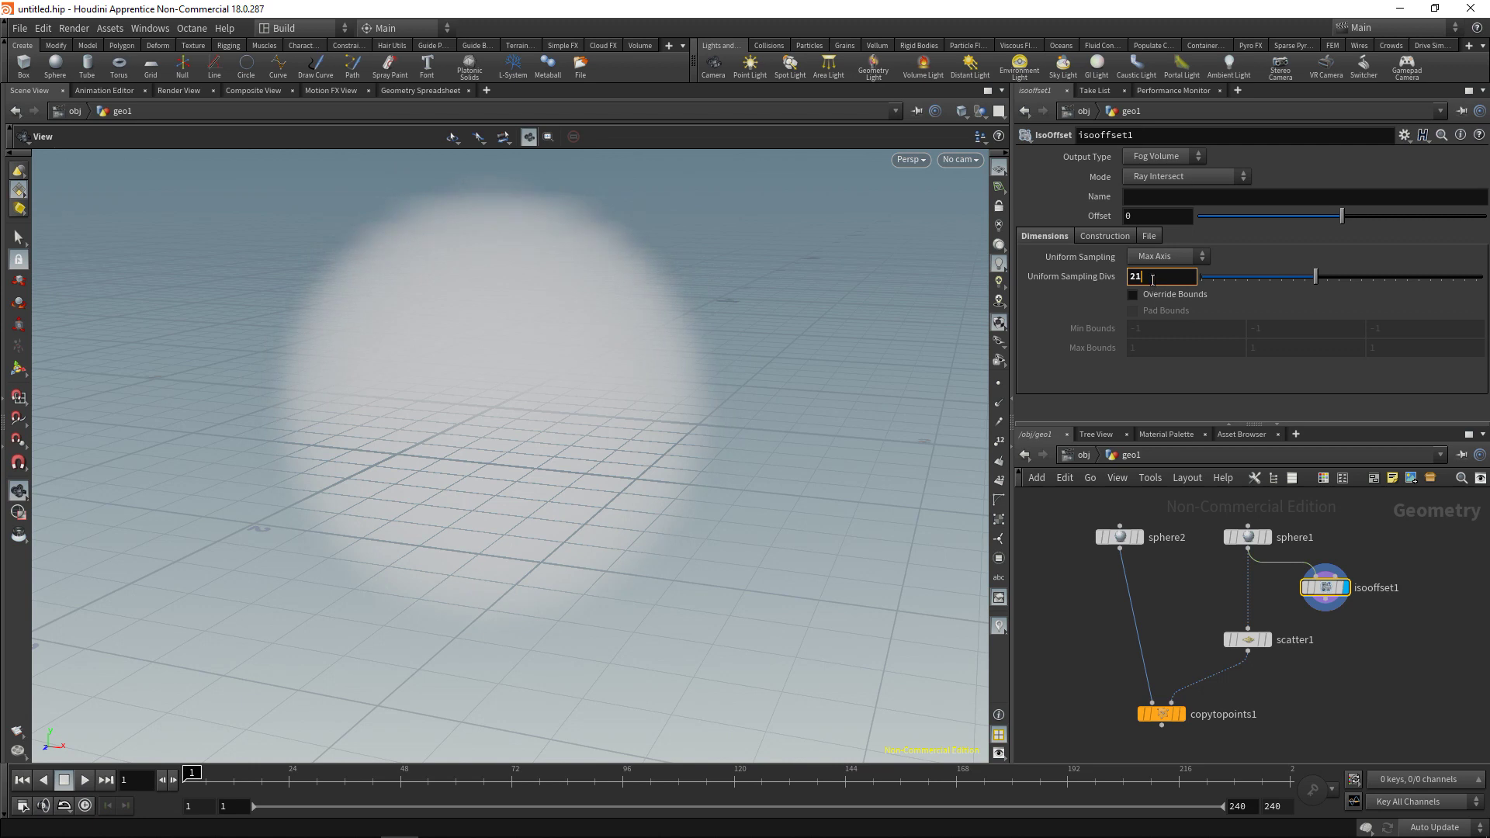
pyautogui.scroll(20, 1151, 272)
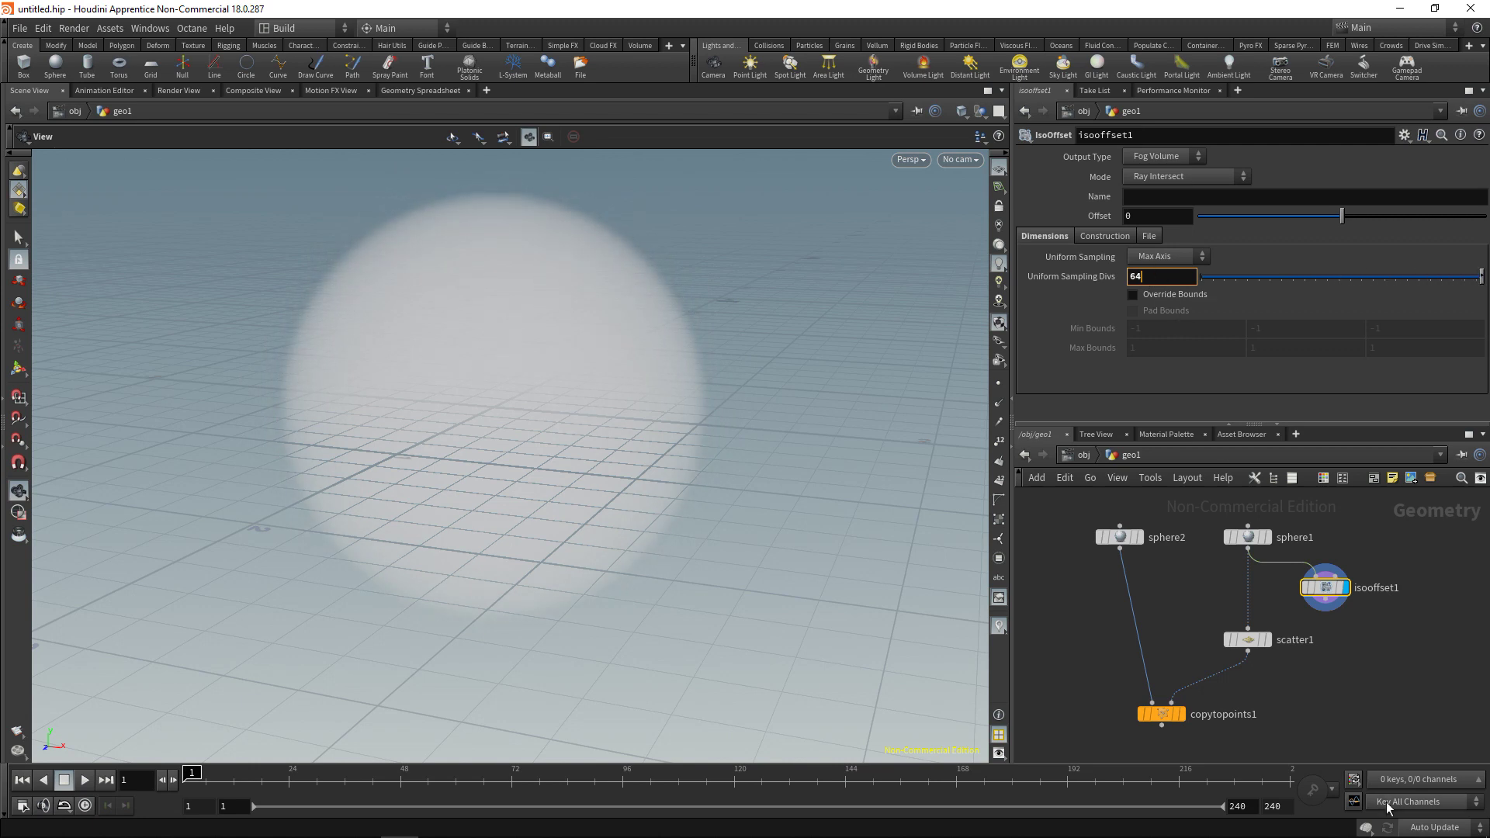
# Insert isooffset1 before scatter1 and view the copied spheres filling the volume
pyautogui.moveTo(1333, 596)
pyautogui.moveTo(1327, 588); pyautogui.dragTo(1248, 589)
pyautogui.click(1268, 640)
pyautogui.moveTo(552, 442); pyautogui.dragTo(512, 433)
pyautogui.click(1180, 714)
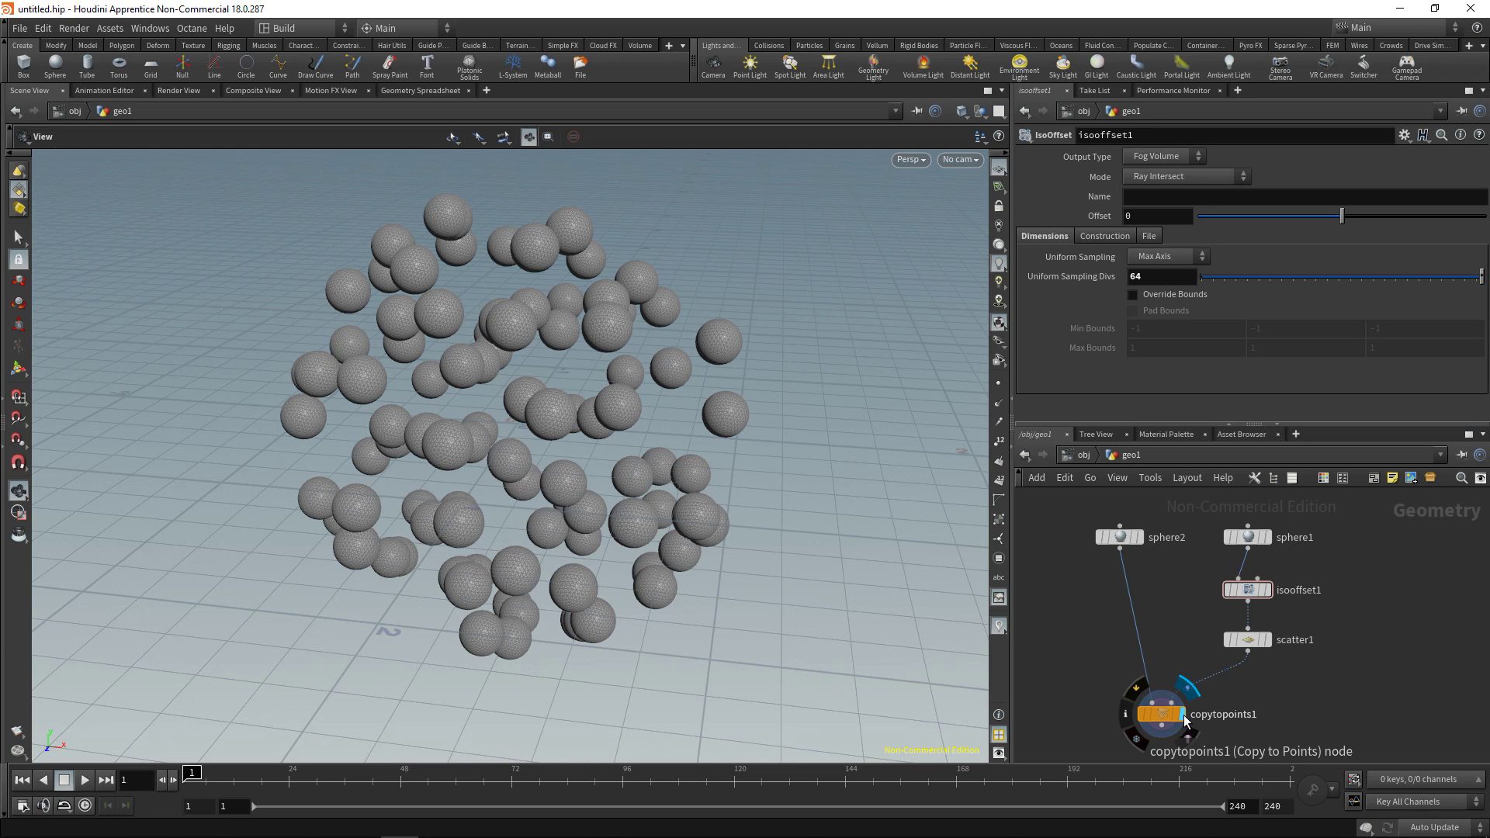
pyautogui.moveTo(825, 572); pyautogui.dragTo(481, 378)
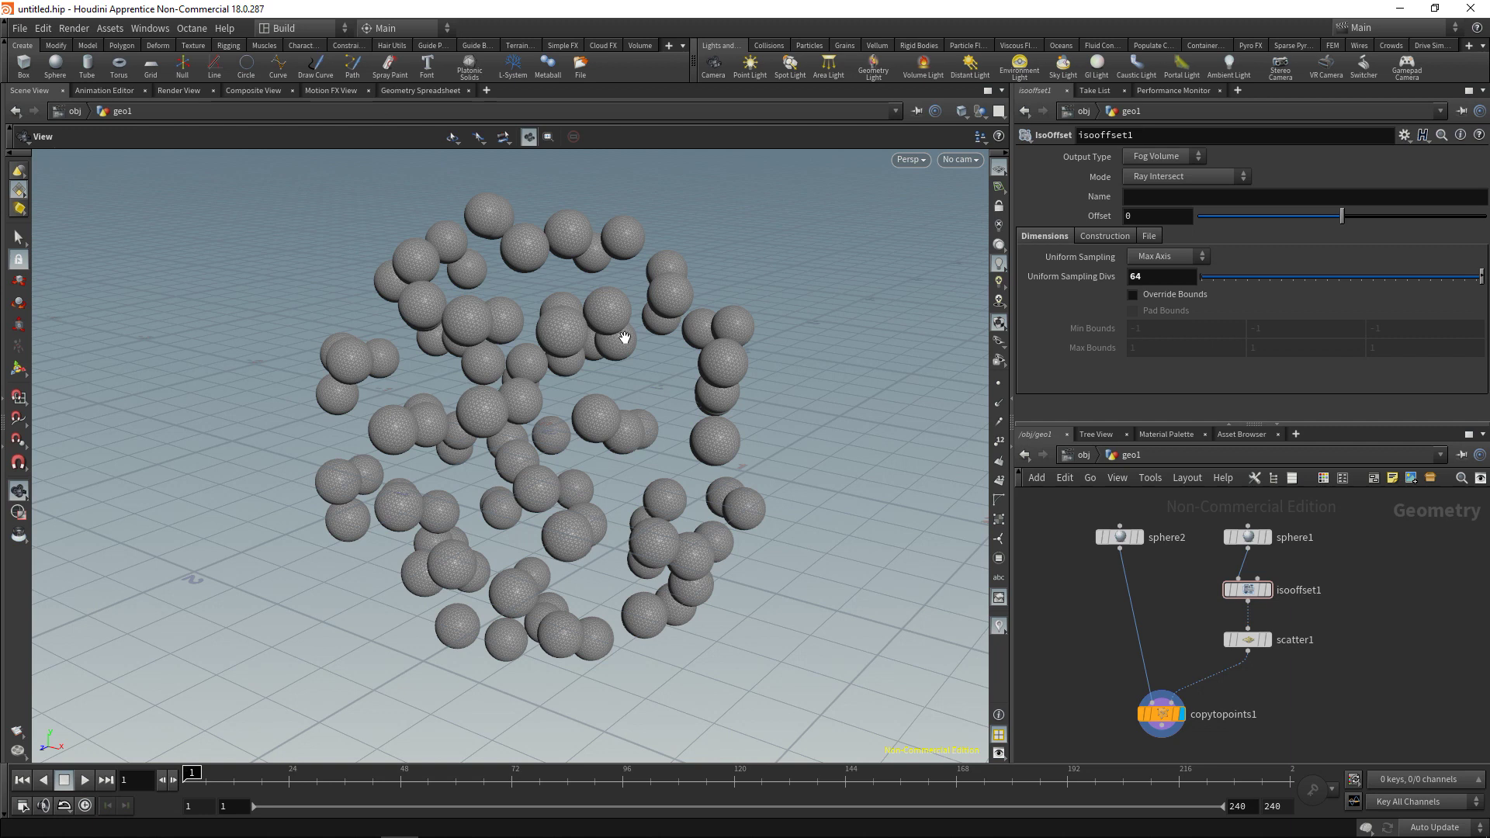
# Insert an Attribute Randomize node between scatter1 and copytopoints1
pyautogui.moveTo(1332, 702); pyautogui.dragTo(1332, 624, button='middle')
pyautogui.press('Tab')
pyautogui.write('attrib wr')
pyautogui.press('Return')
pyautogui.click(1329, 624)
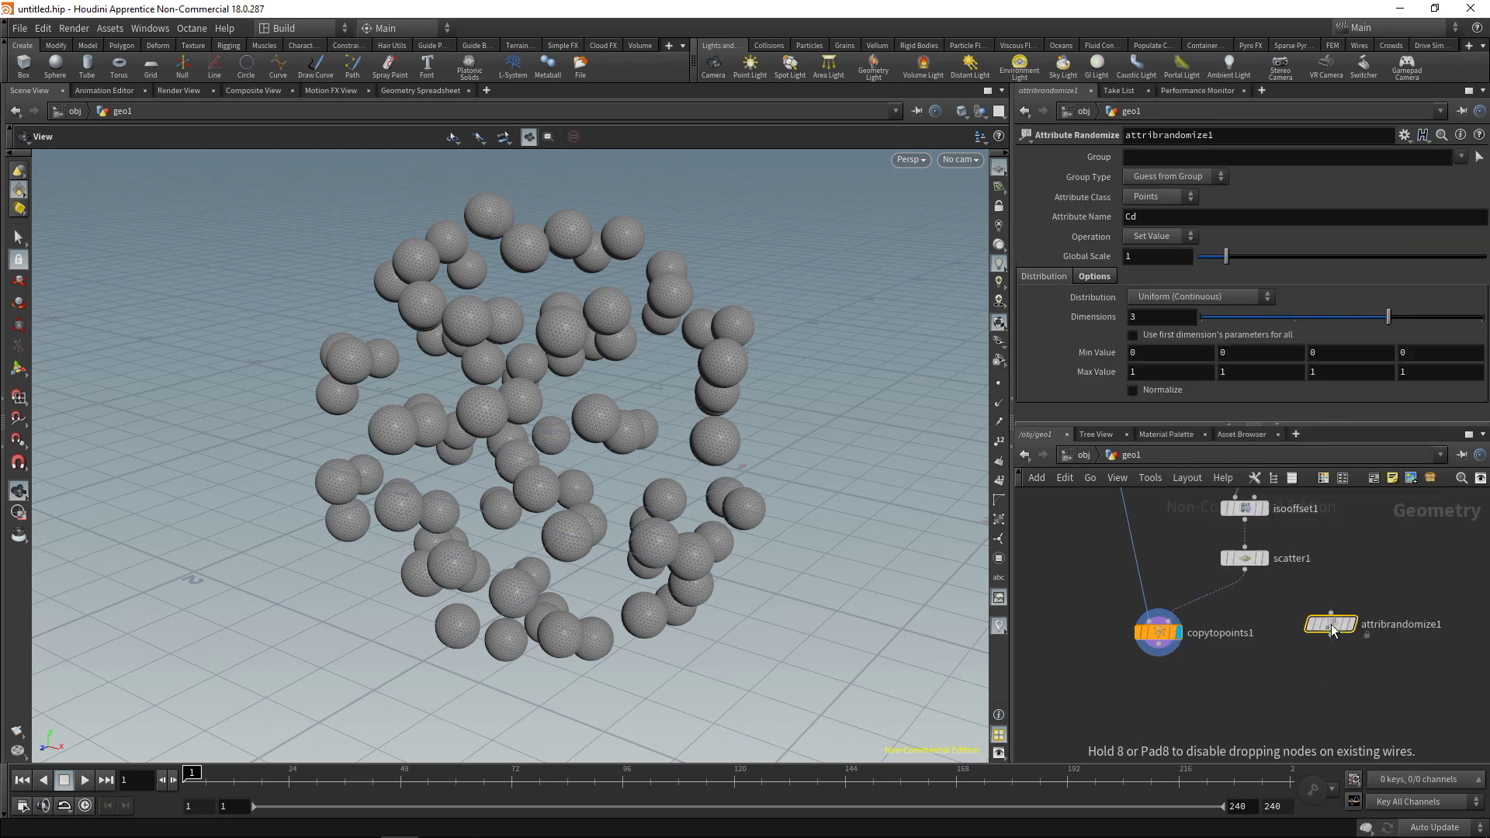
pyautogui.moveTo(1293, 621); pyautogui.dragTo(1243, 608)
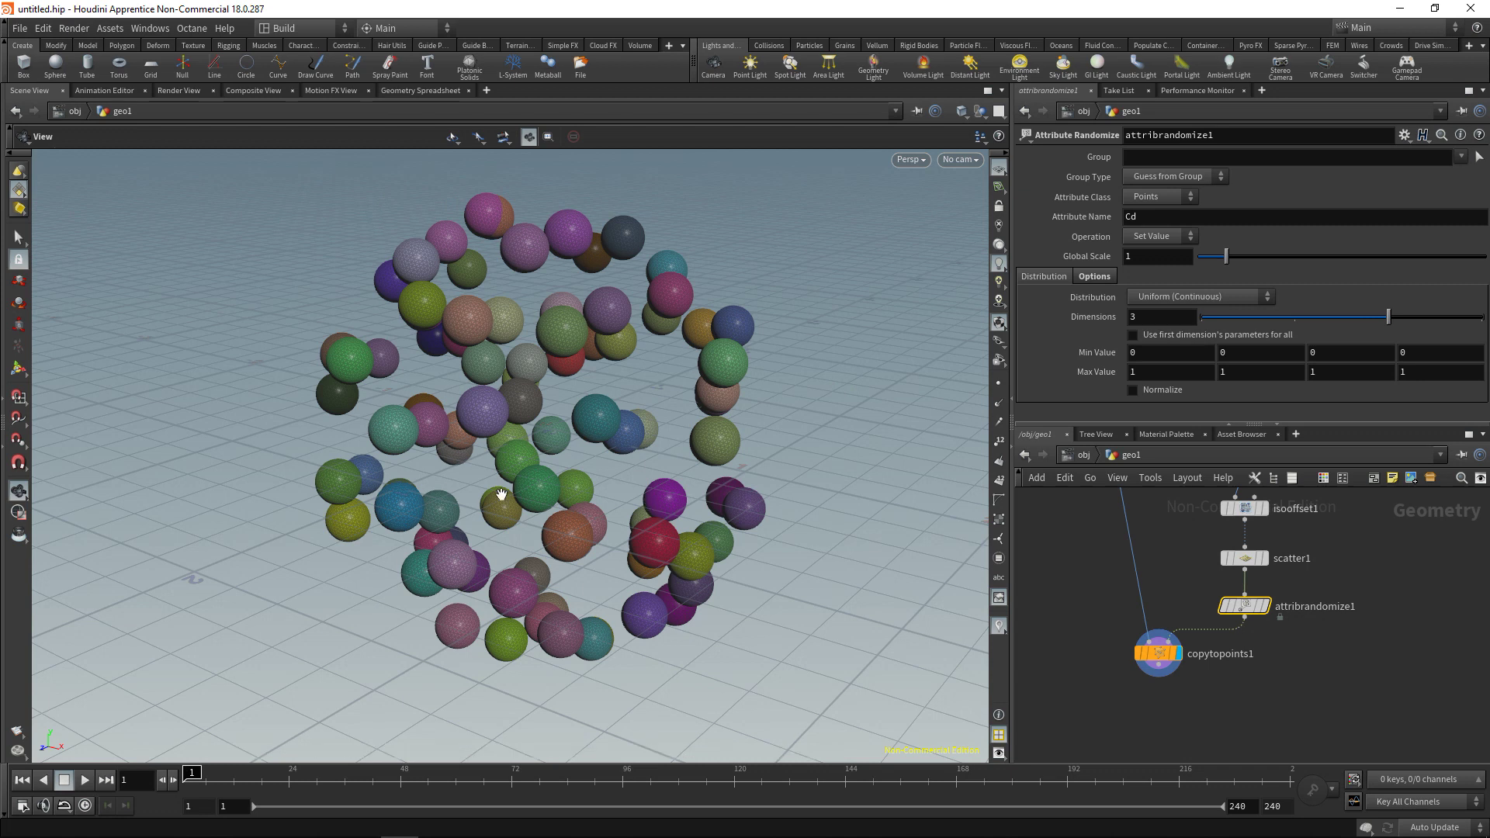
# Randomize pscale with 1 dimension, Min 0.3 and Max 1.5
pyautogui.click(1172, 214)
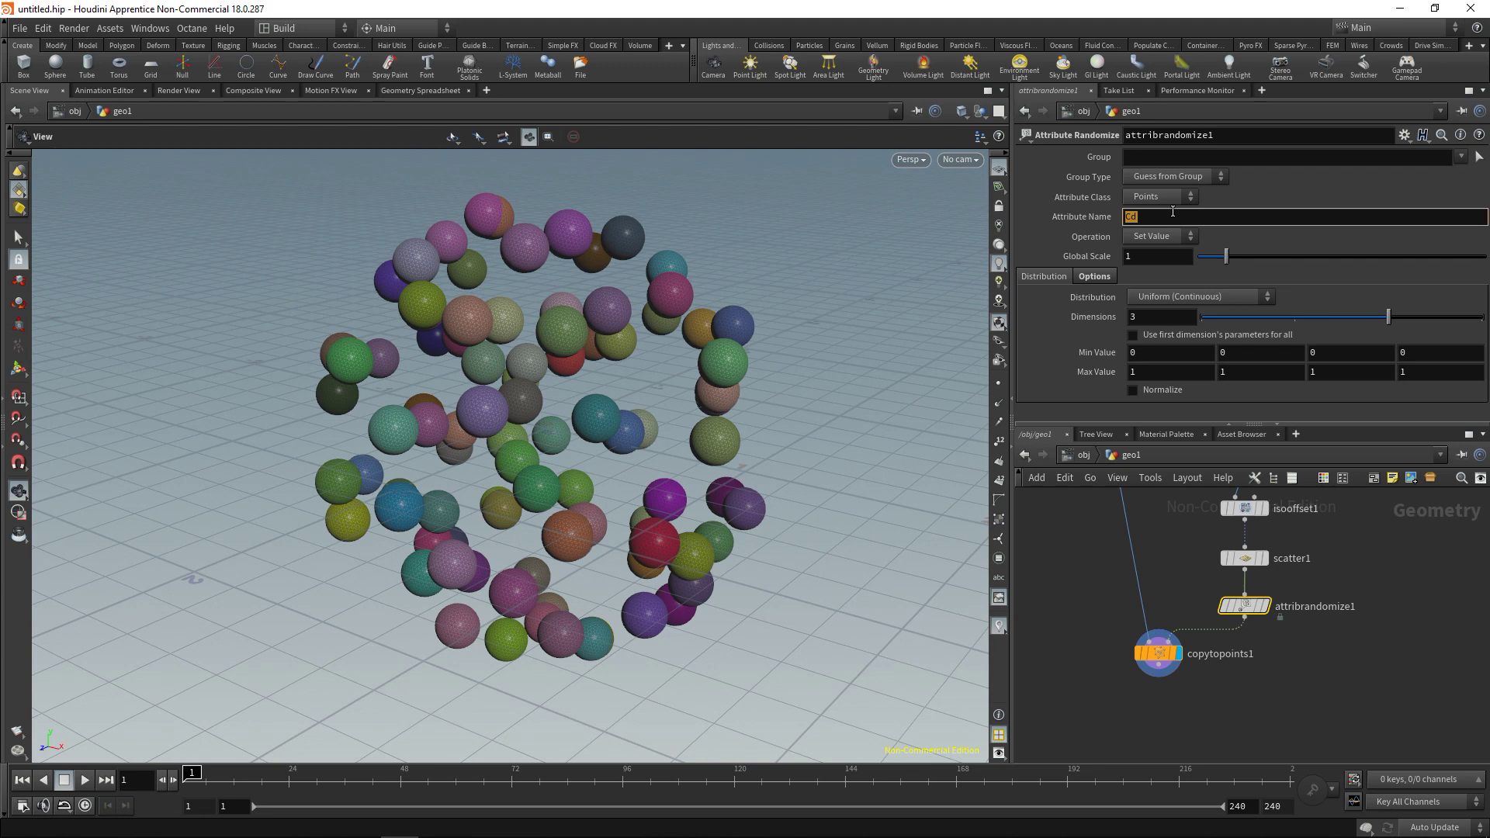
pyautogui.write('pscale')
pyautogui.press('Return')
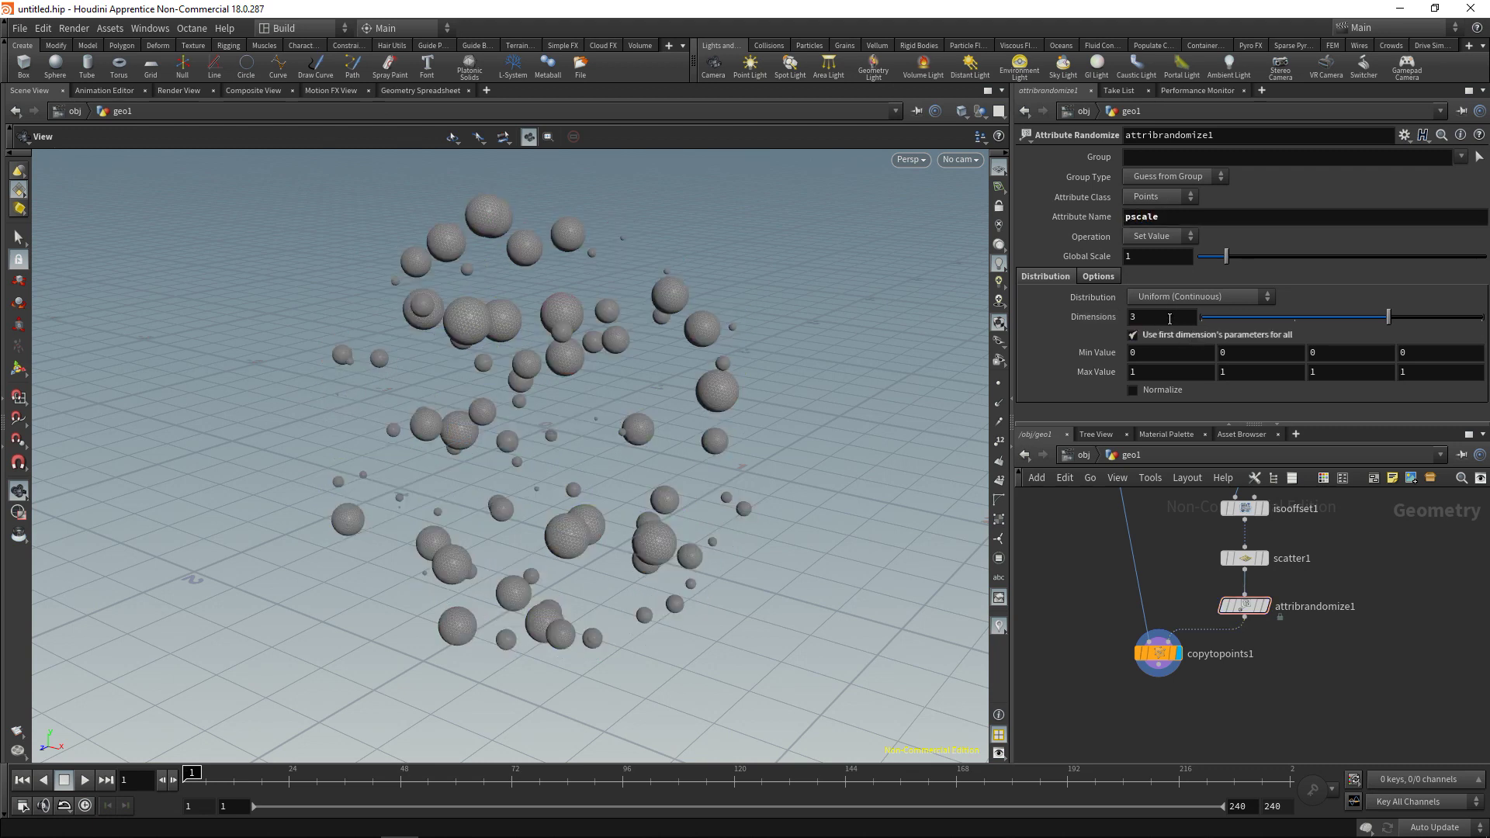
pyautogui.doubleClick(1165, 319)
pyautogui.write('1')
pyautogui.press('Return')
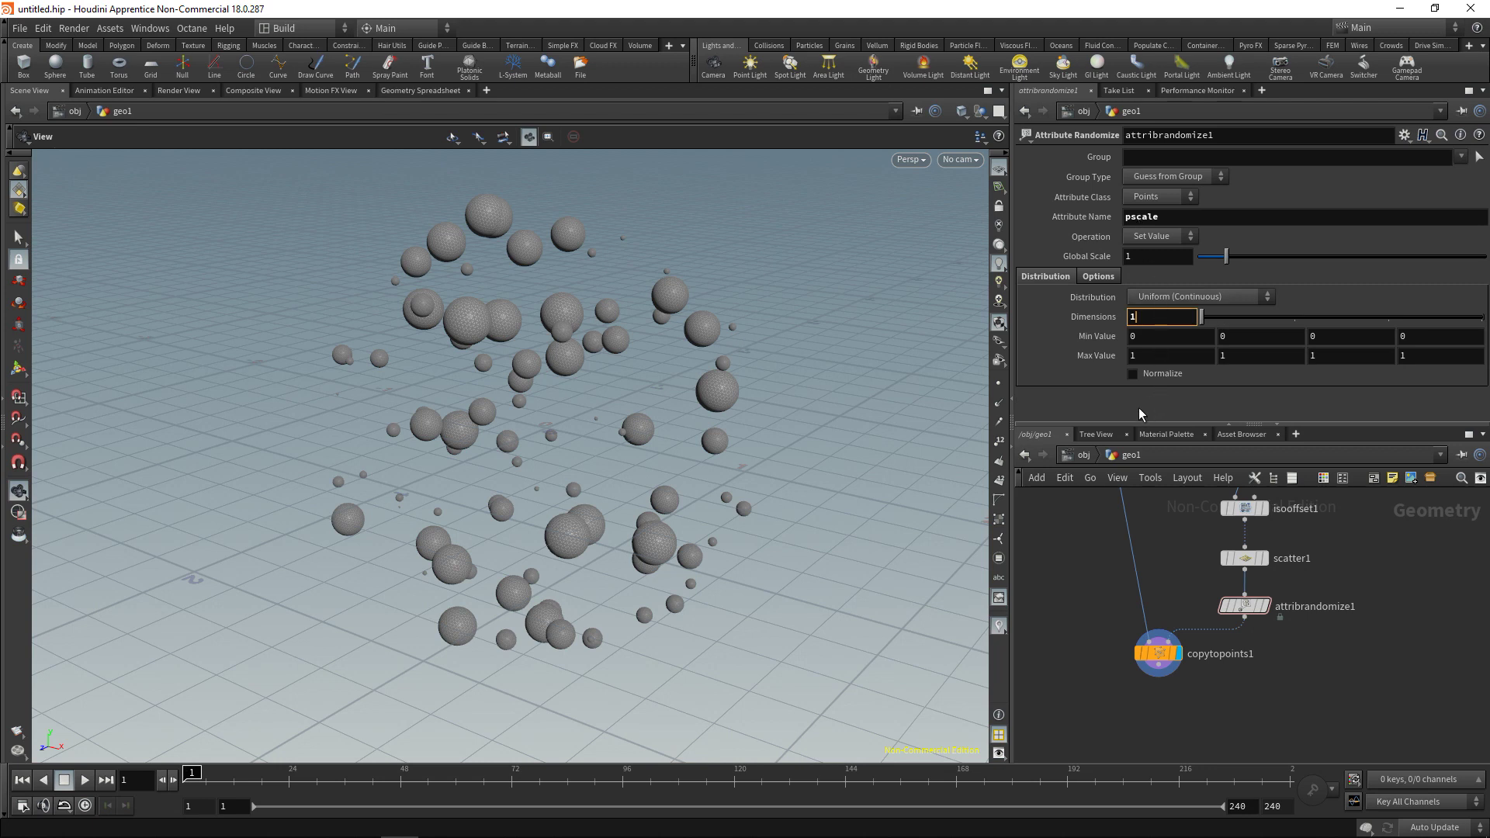
pyautogui.click(1143, 336)
pyautogui.write('.2')
pyautogui.press('BackSpace')
pyautogui.write('3')
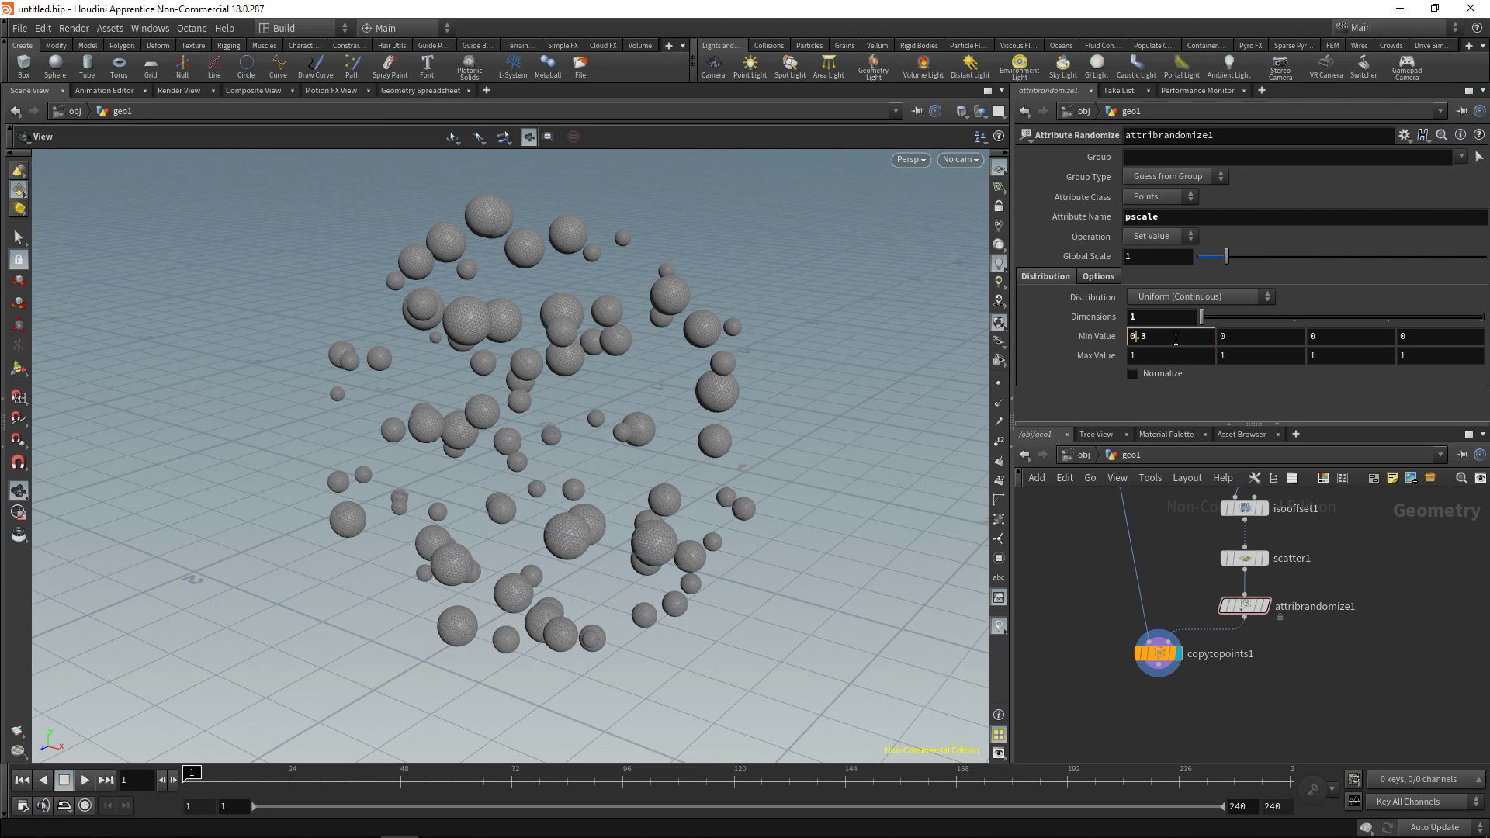
pyautogui.click(1159, 354)
pyautogui.write('.5')
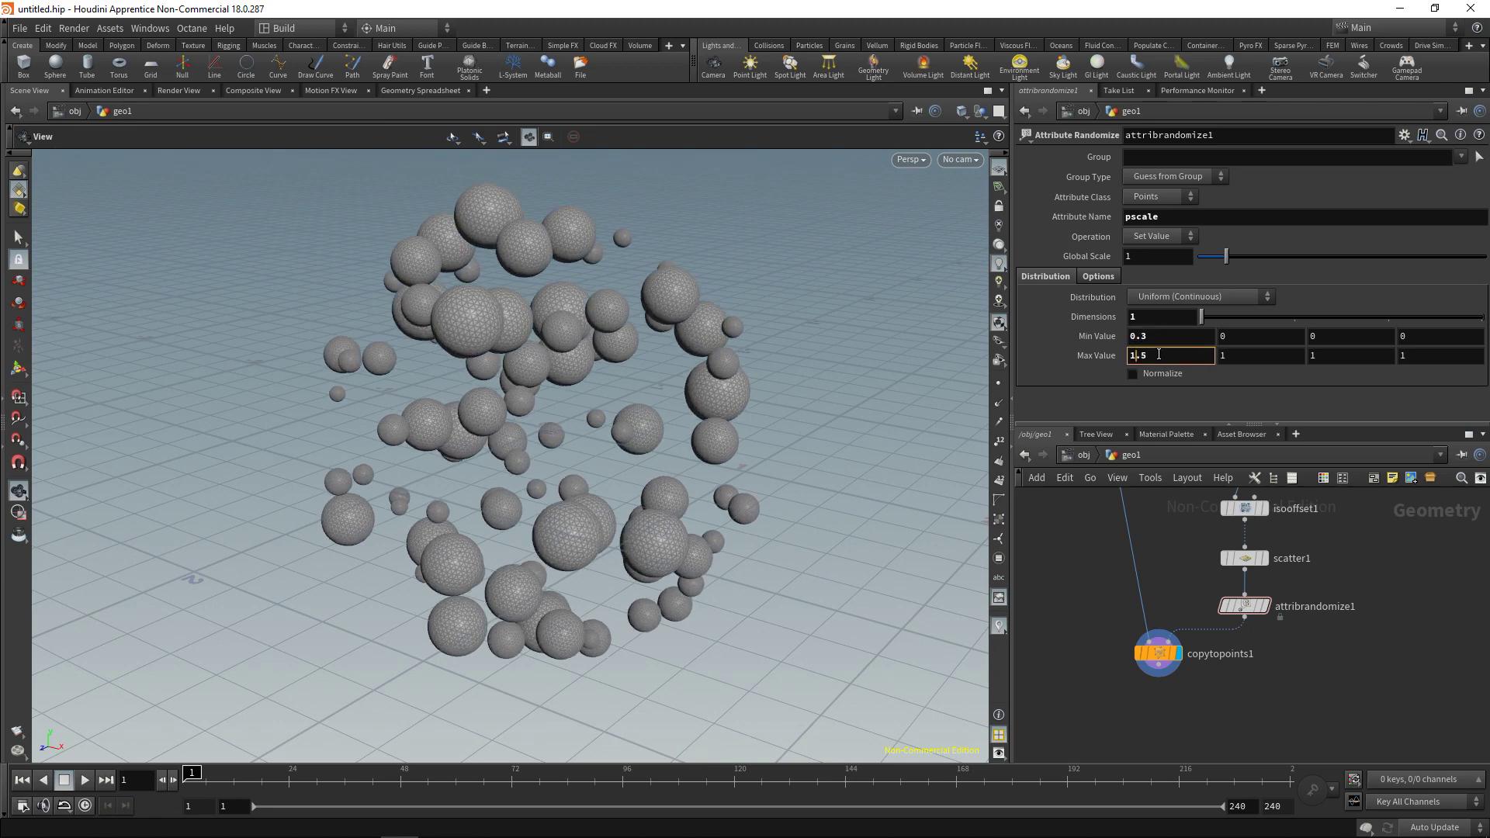
pyautogui.moveTo(1163, 722); pyautogui.dragTo(1153, 681, button='middle')
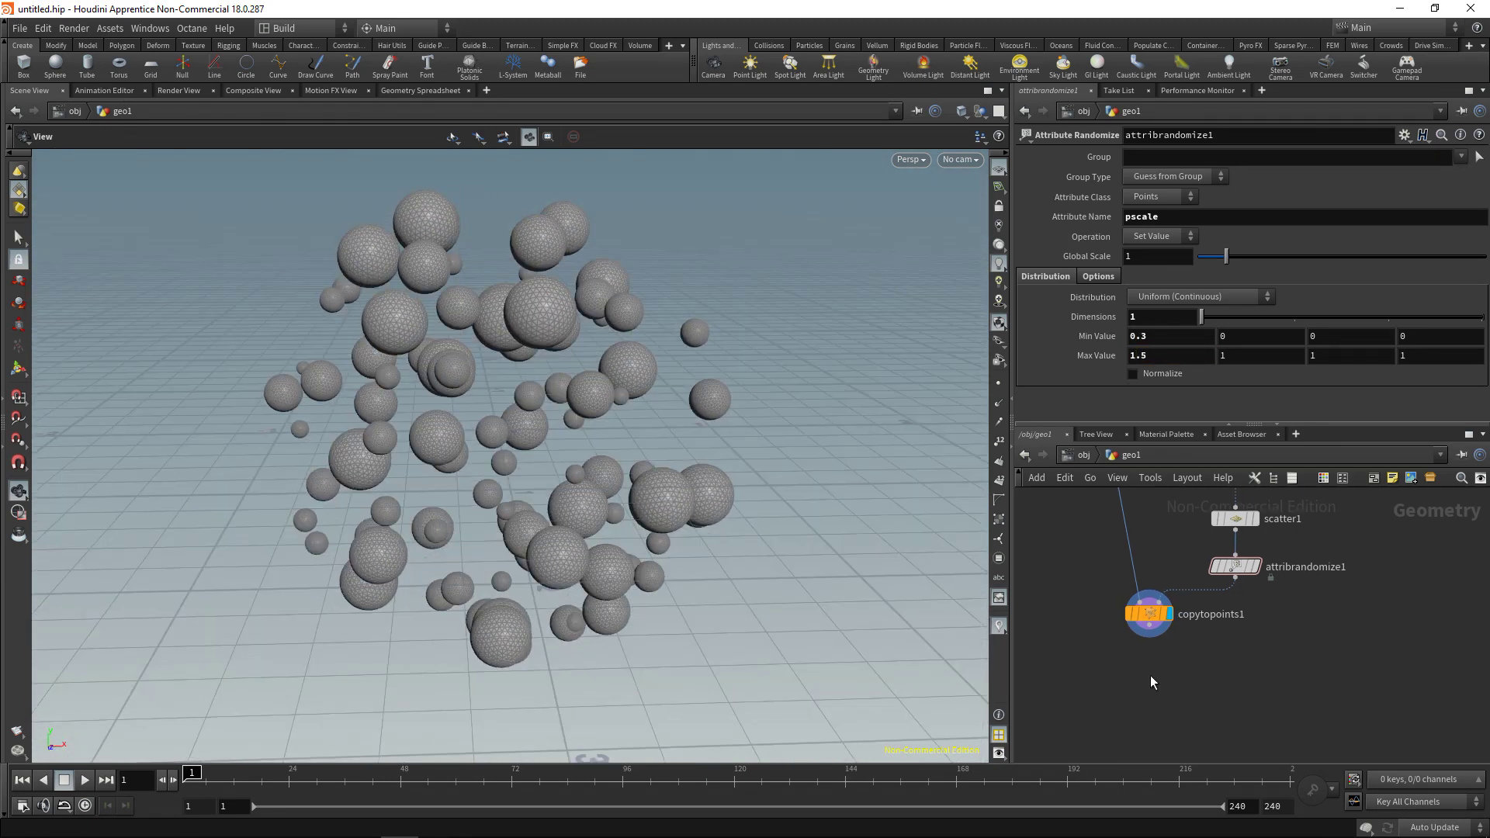
# Append a Null node after copytopoints1
pyautogui.click(1143, 613)
pyautogui.press('Tab')
pyautogui.write('nu')
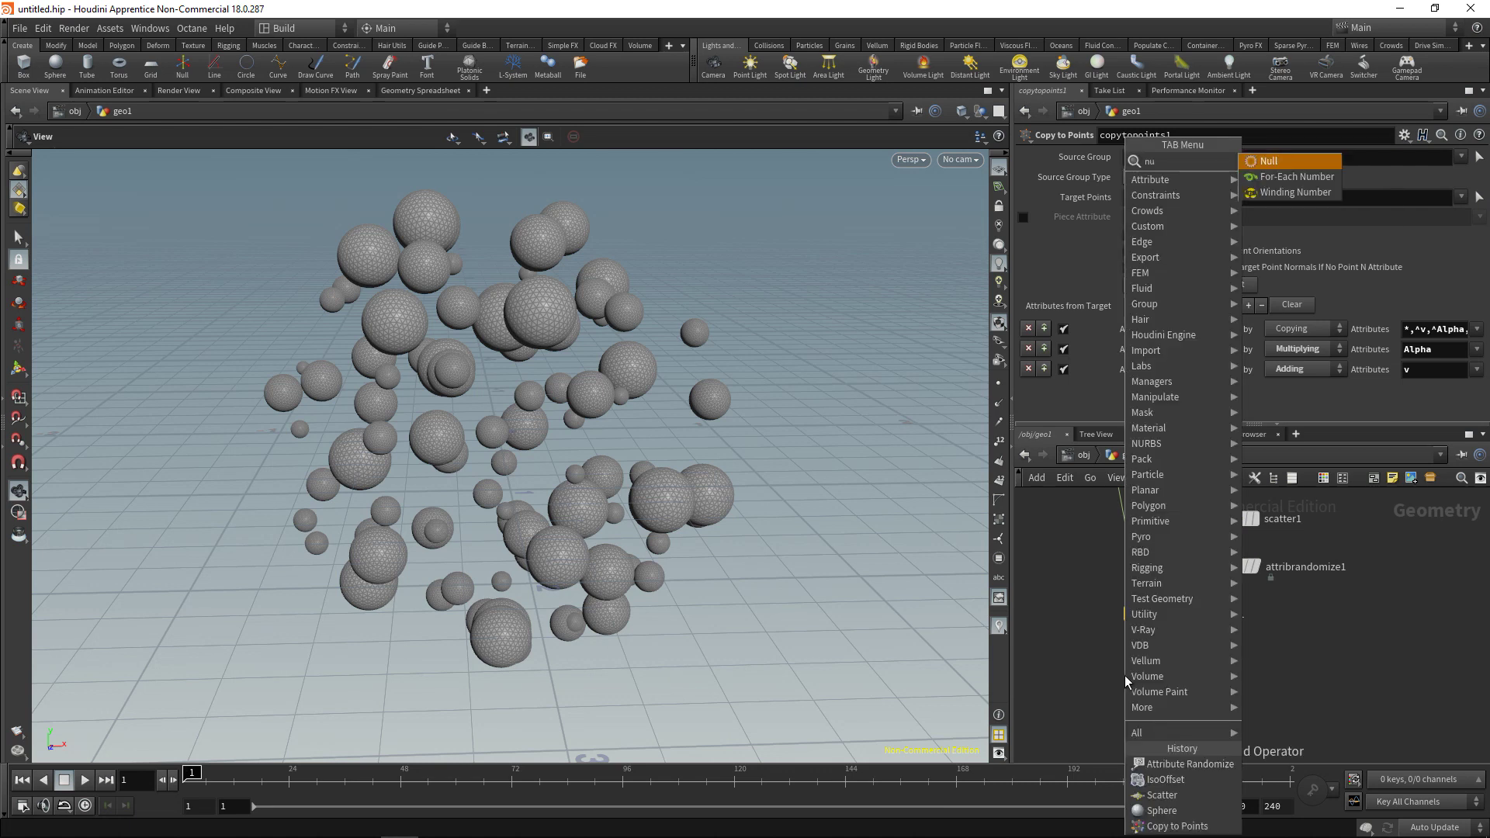
pyautogui.write('ll')
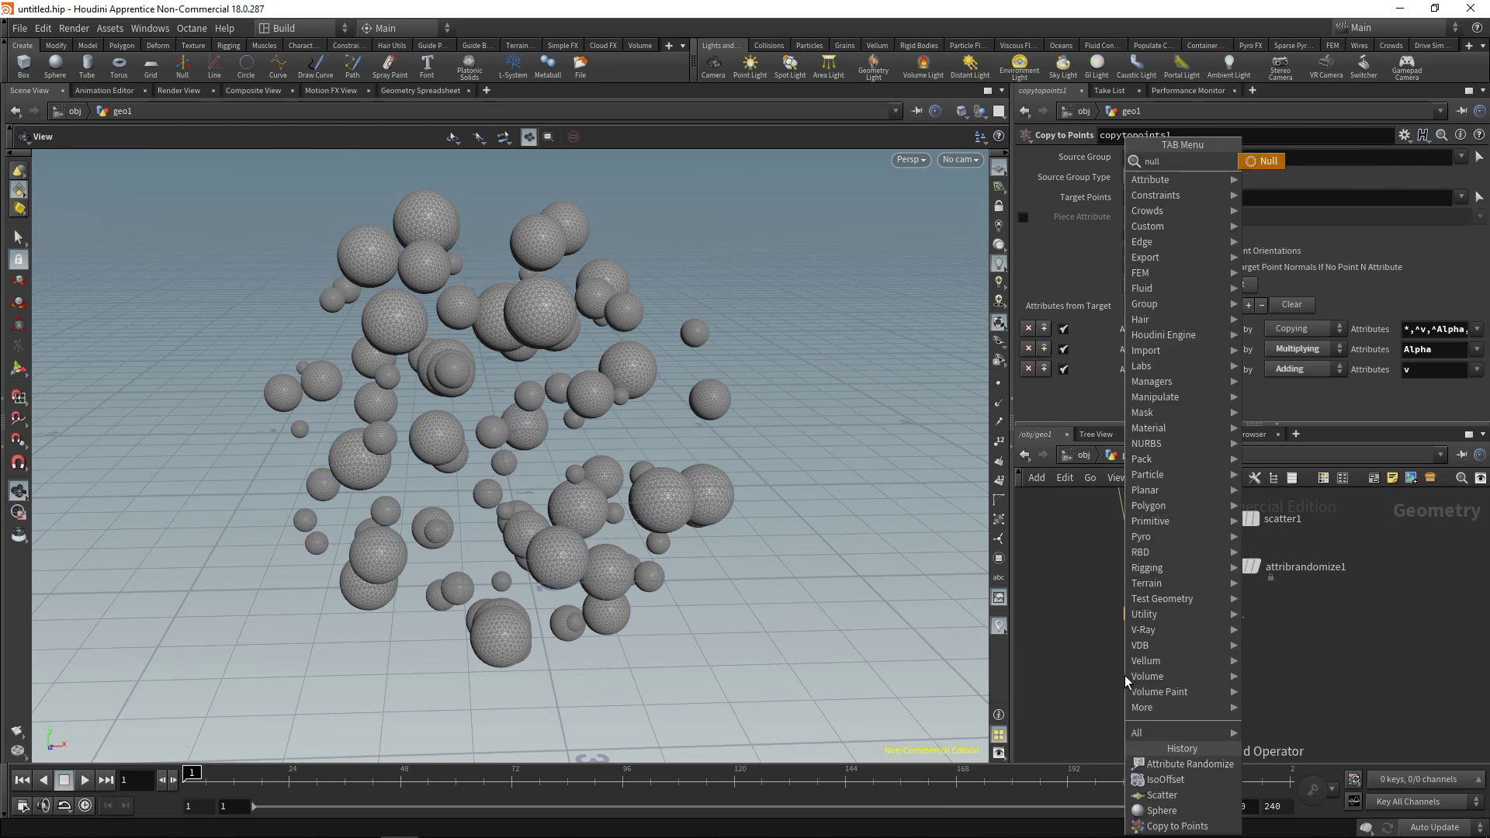
pyautogui.press('Return')
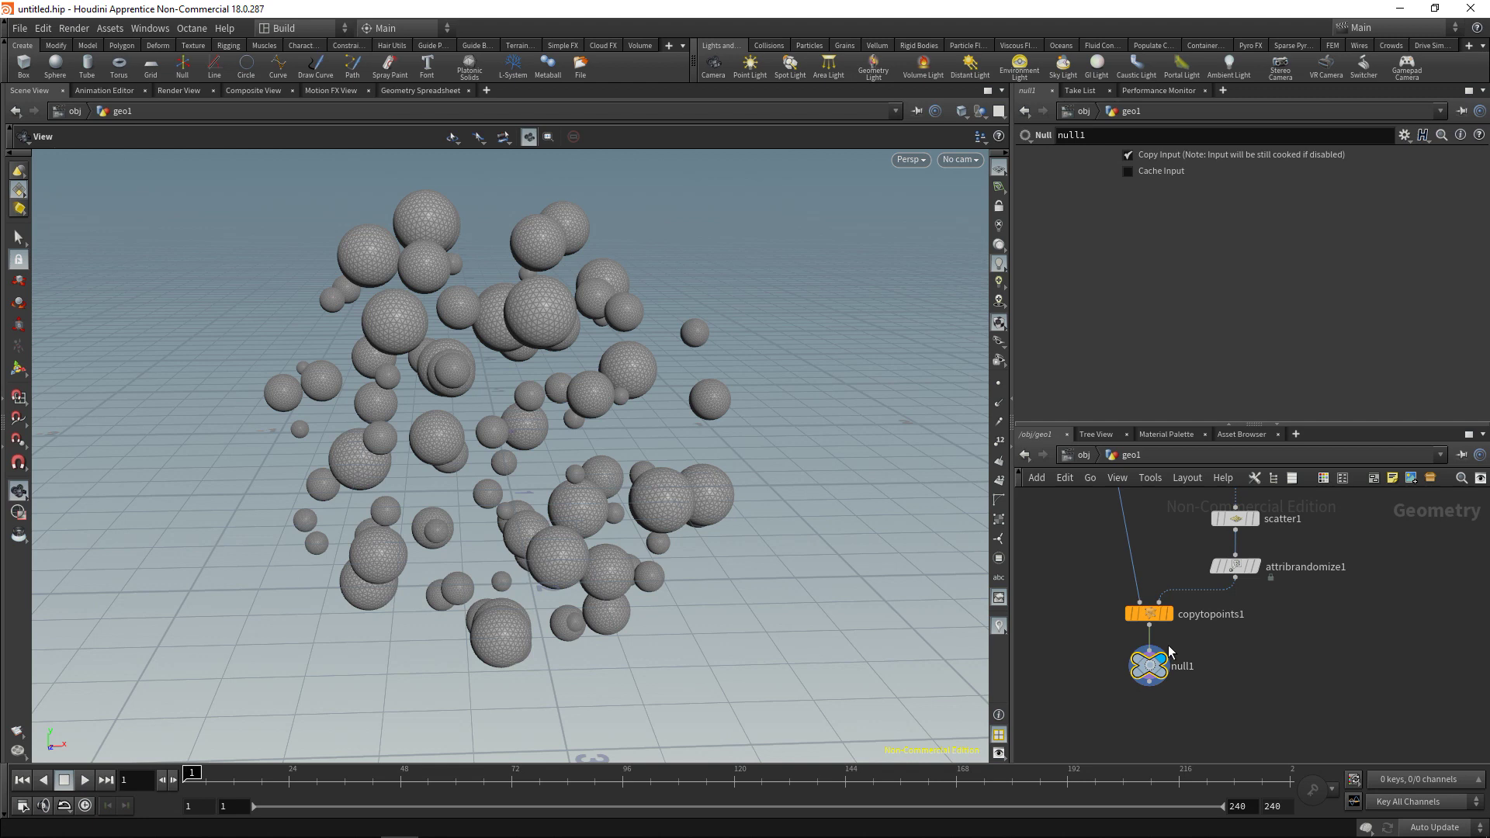
# Rename the null to OUT and frame the whole network
pyautogui.moveTo(1153, 620)
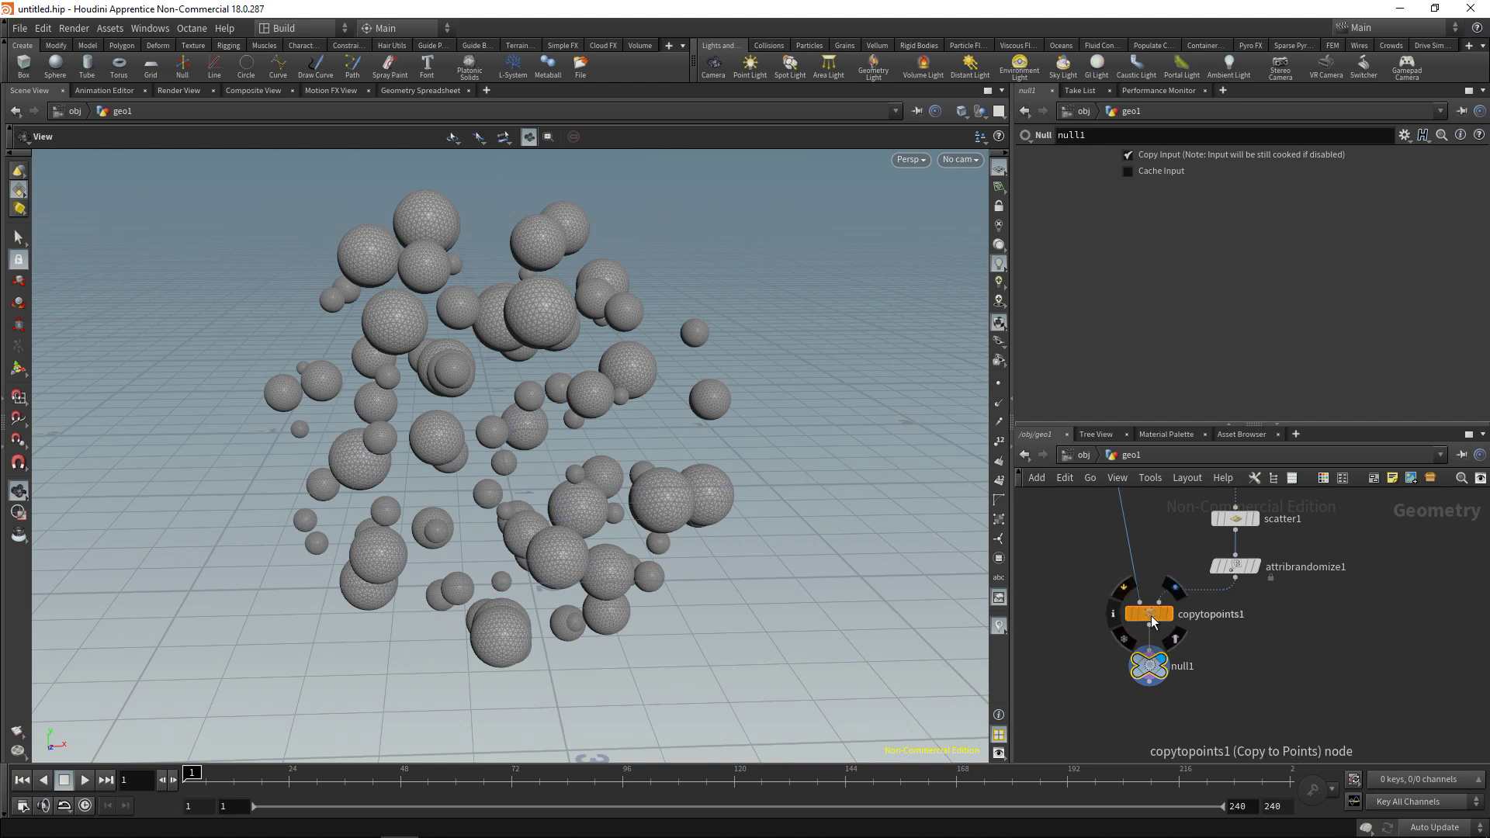
pyautogui.doubleClick(1192, 667)
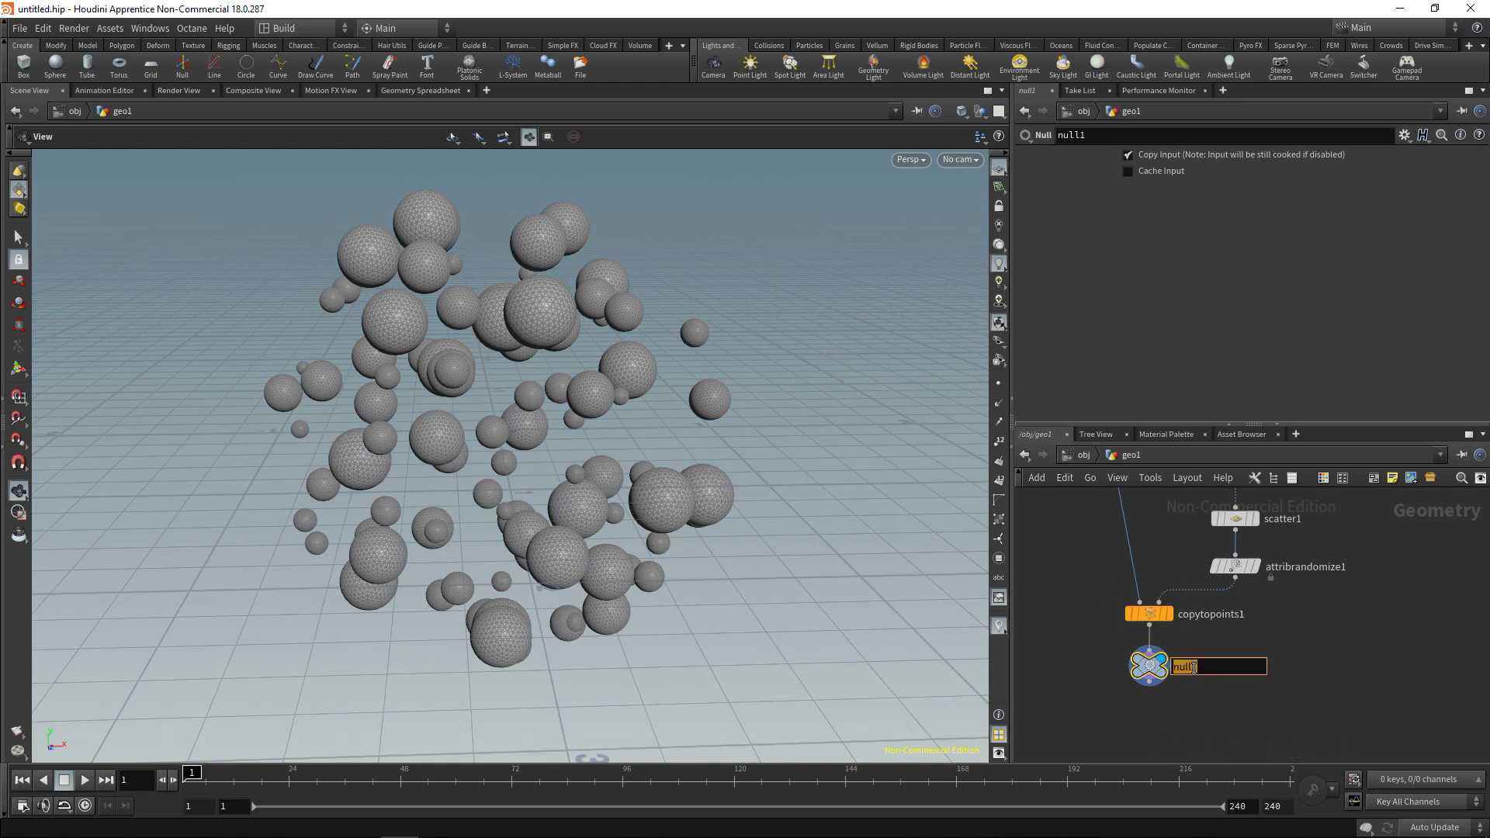
pyautogui.write('OUT')
pyautogui.press('Return')
pyautogui.press('h')
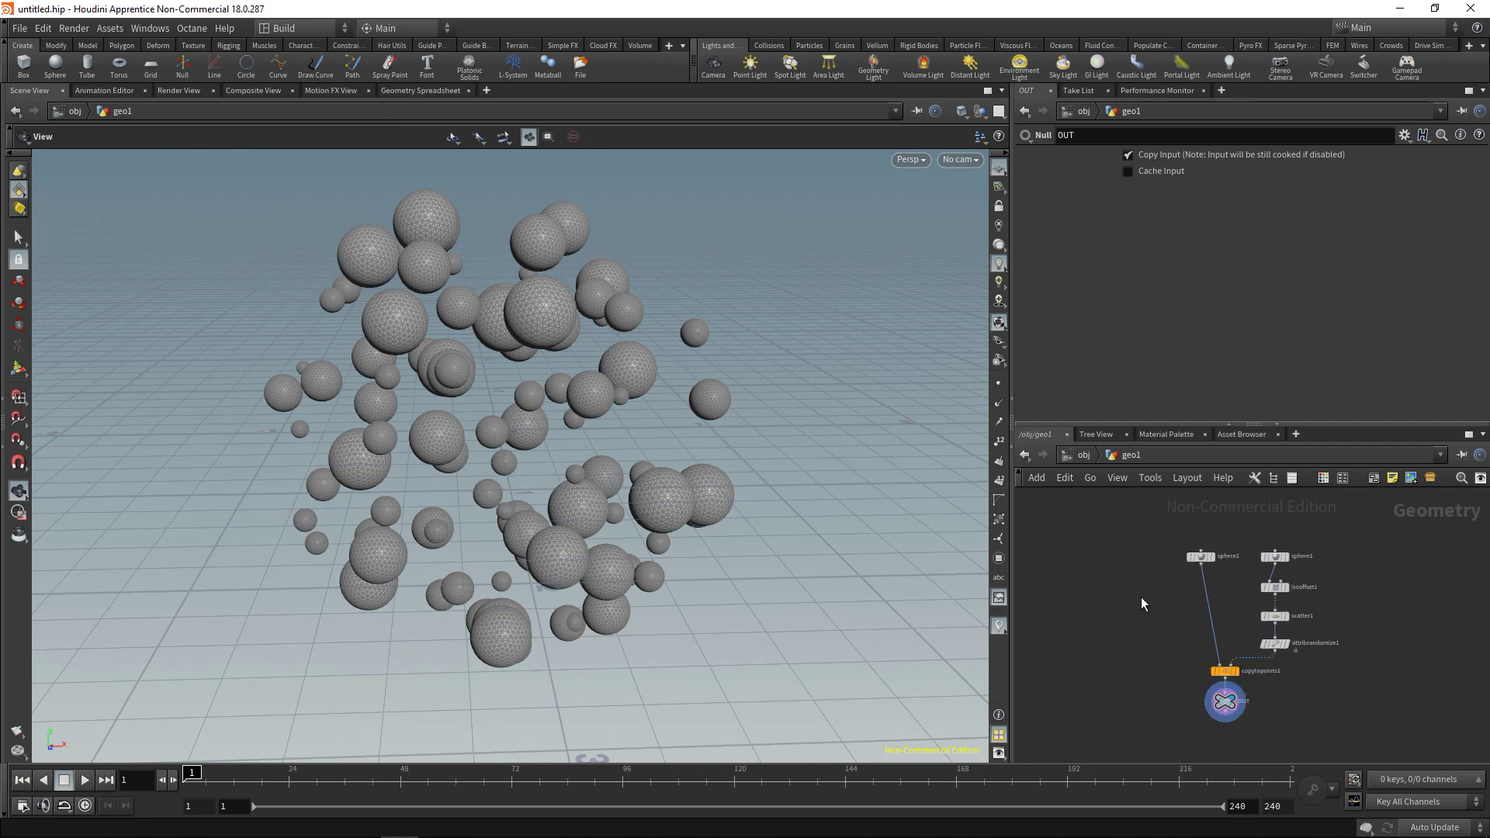